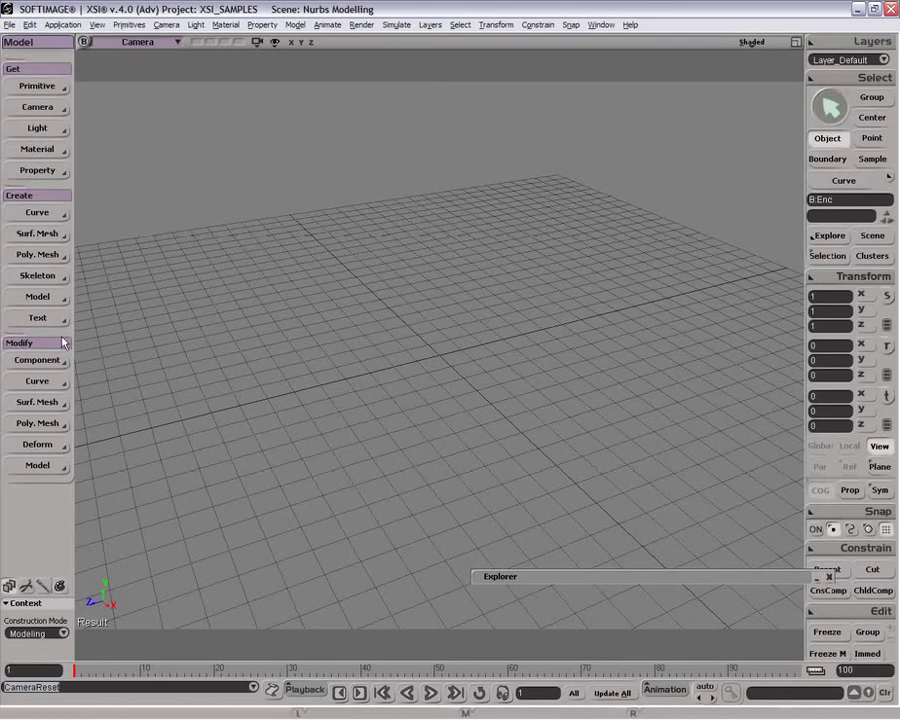
pyautogui.click(48, 258)
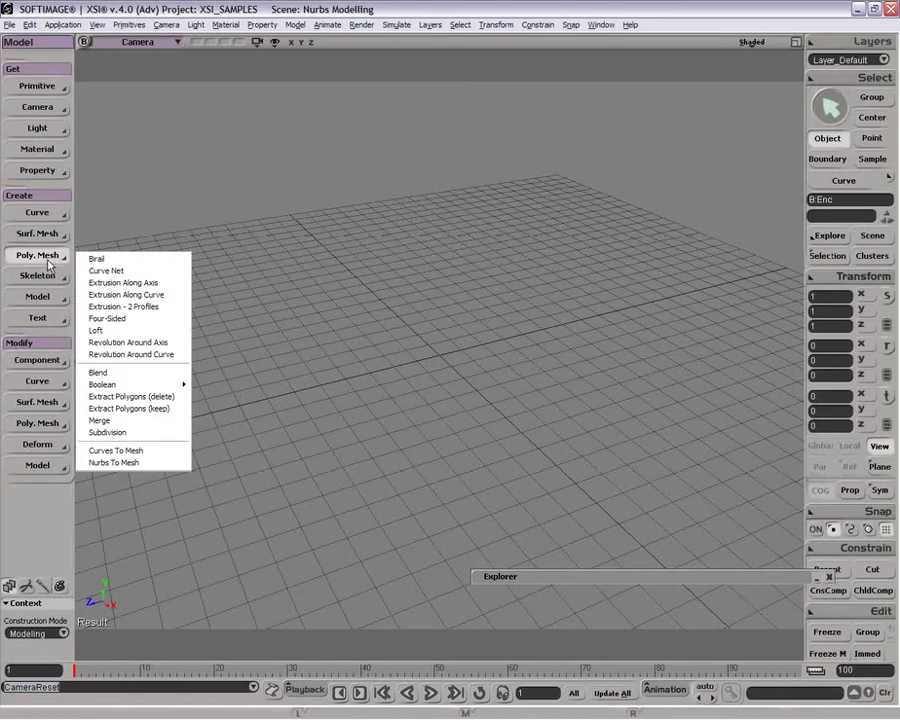
pyautogui.click(180, 283)
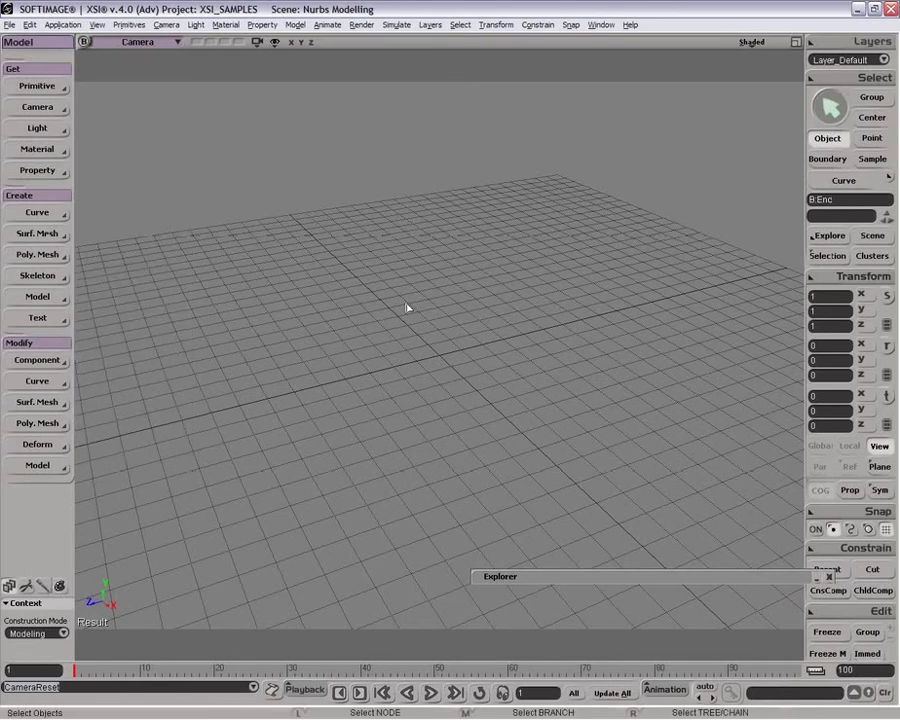
pyautogui.click(42, 233)
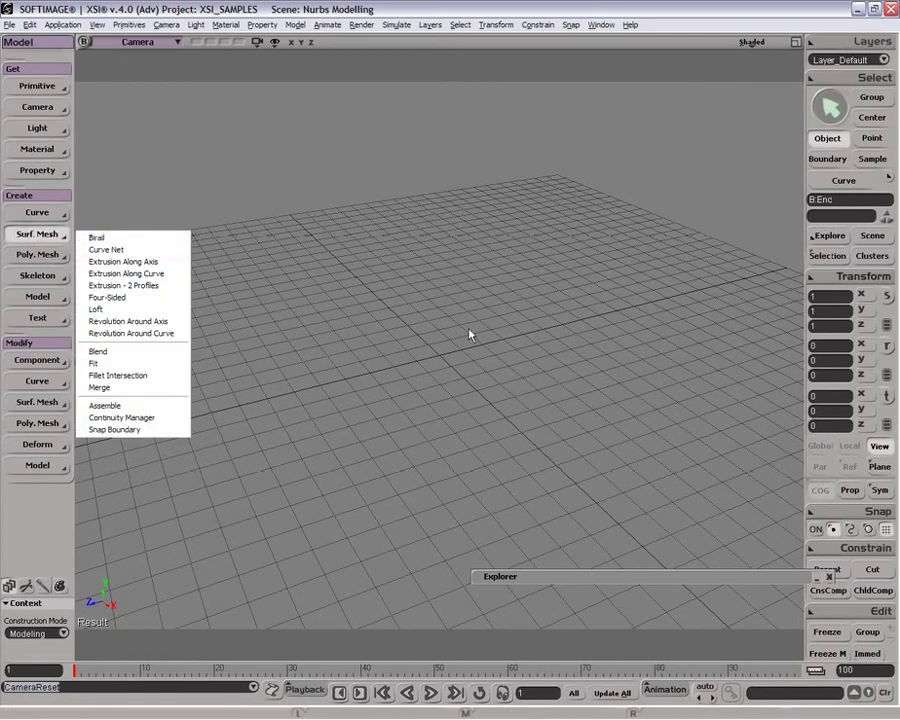
pyautogui.click(236, 341)
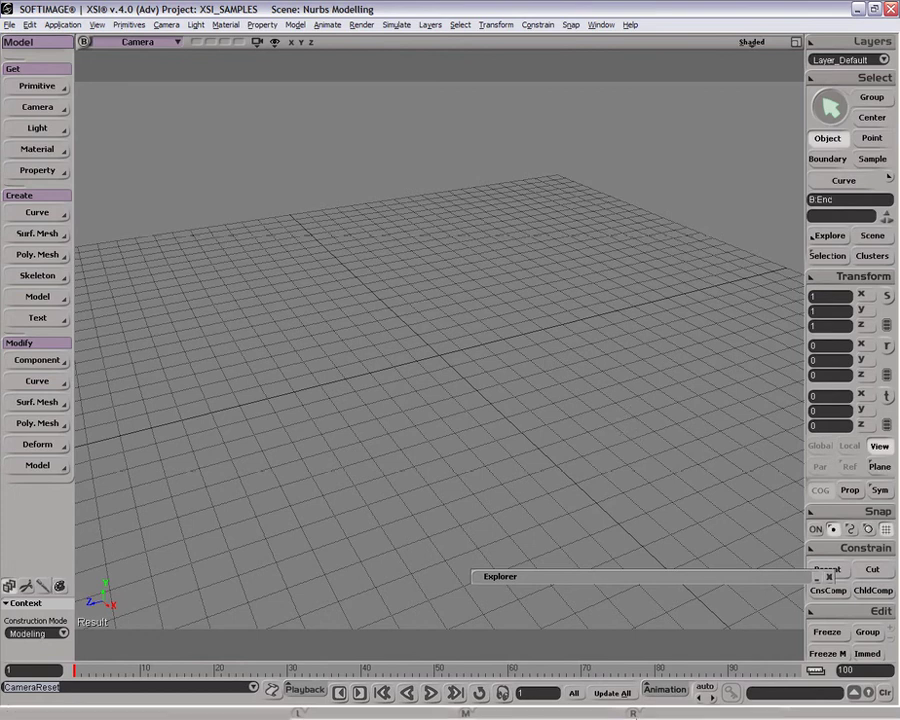
# Unhide all curves of the Birail group, set the Explorer aside and clear the selection.
pyautogui.doubleClick(630, 578)
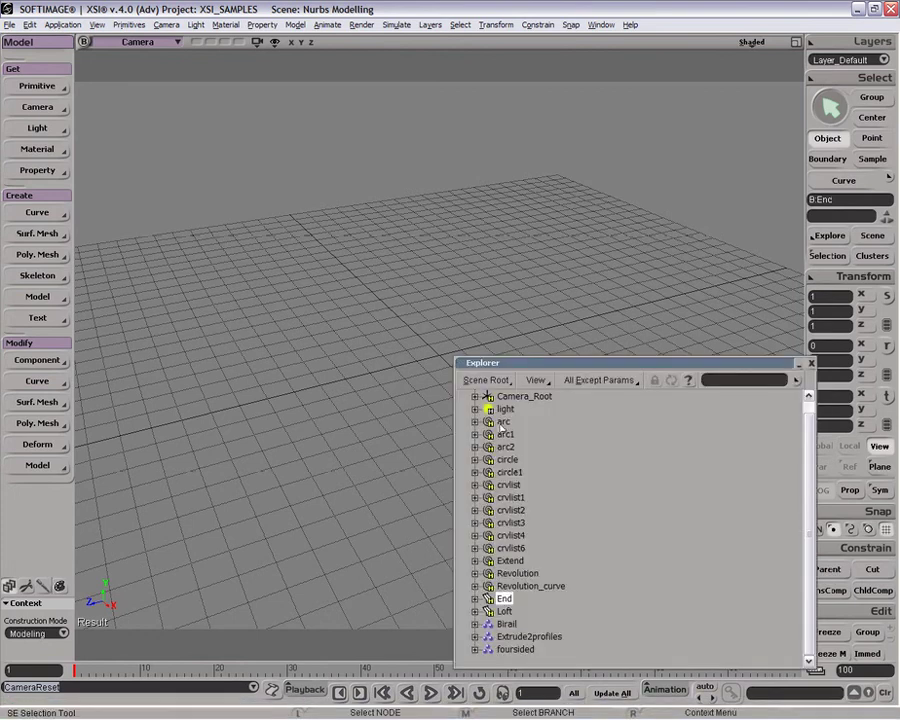
pyautogui.click(45, 233)
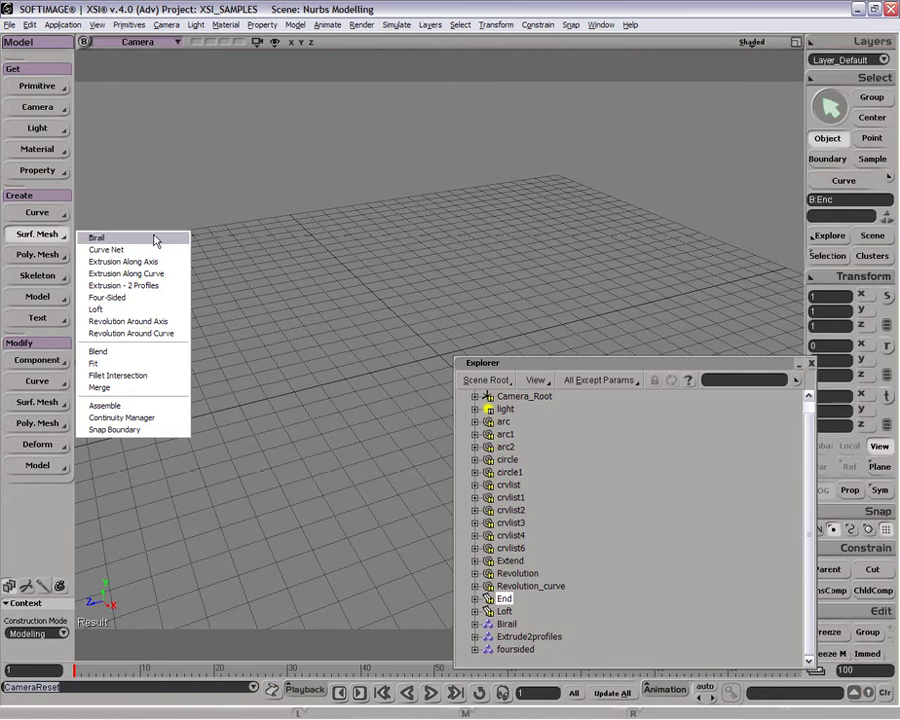
pyautogui.middleClick(507, 624)
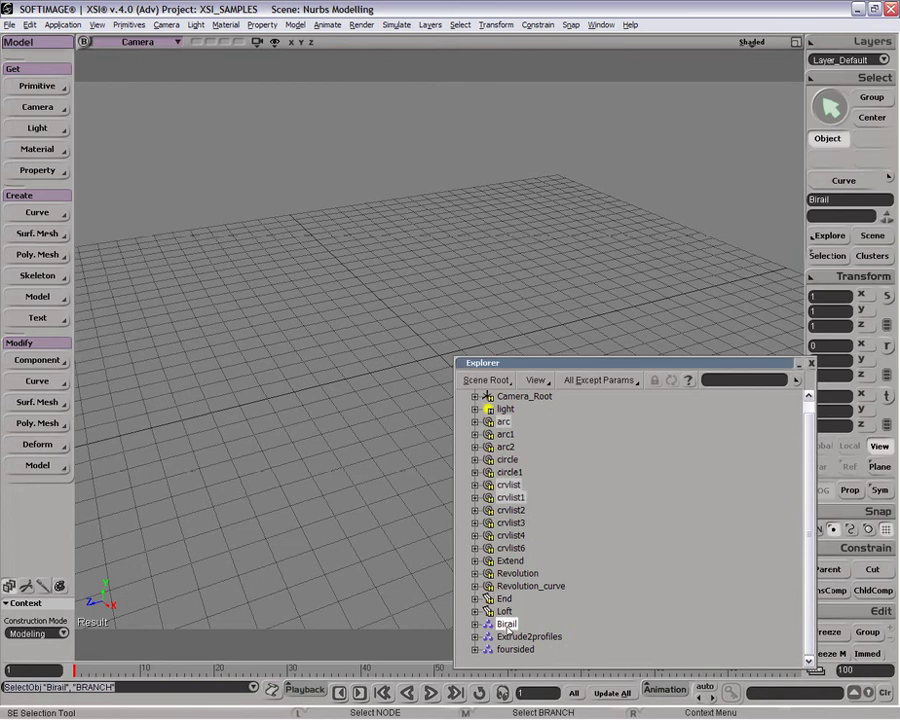
pyautogui.press('h')
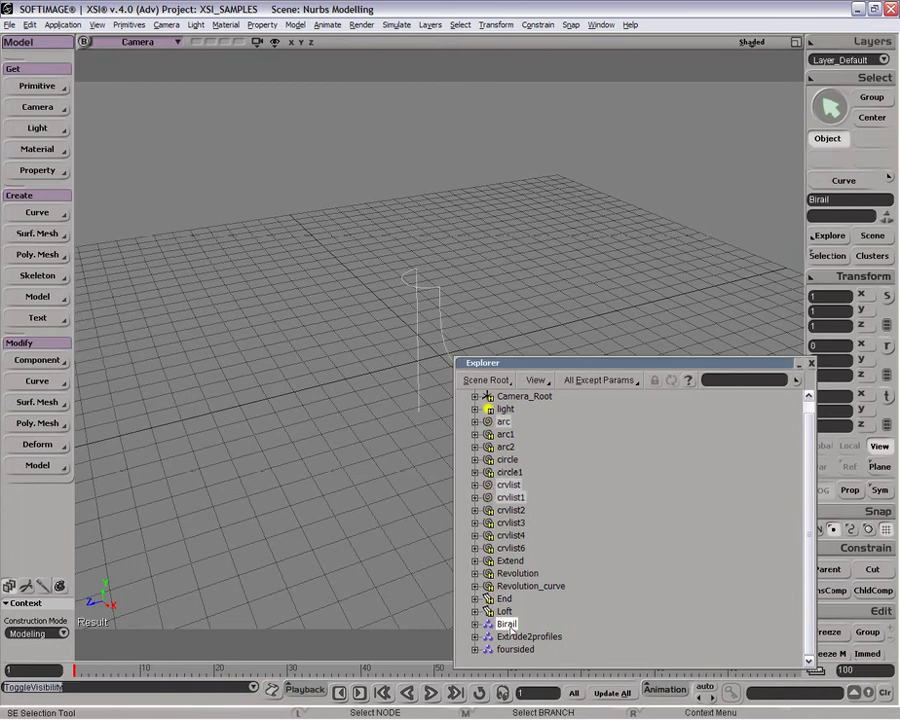
pyautogui.doubleClick(750, 363)
pyautogui.press('o')
pyautogui.moveTo(544, 428); pyautogui.dragTo(598, 398)
pyautogui.click(553, 296)
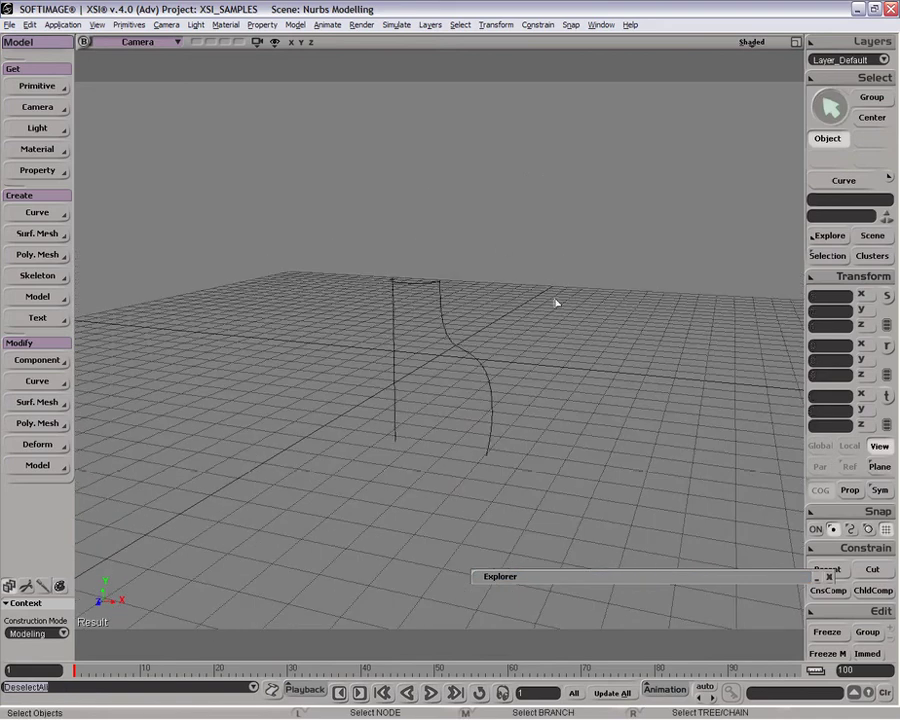
pyautogui.moveTo(560, 290); pyautogui.dragTo(406, 306)
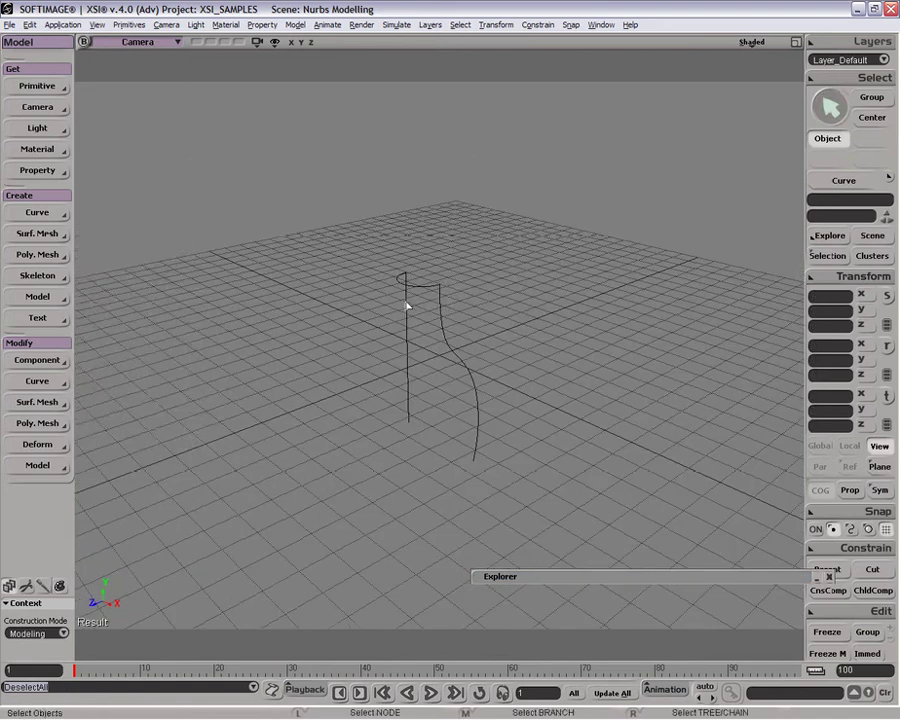
# Create a Birail surface from the arc profile and the two rail curves.
pyautogui.click(40, 233)
pyautogui.click(118, 238)
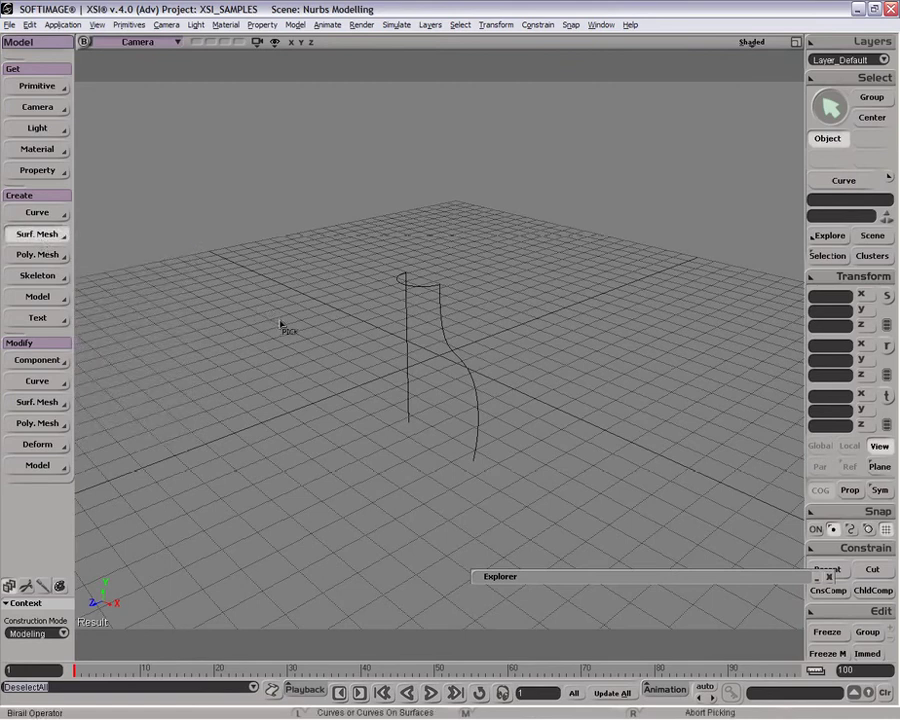
pyautogui.click(414, 288)
pyautogui.click(450, 322)
pyautogui.rightClick(454, 325)
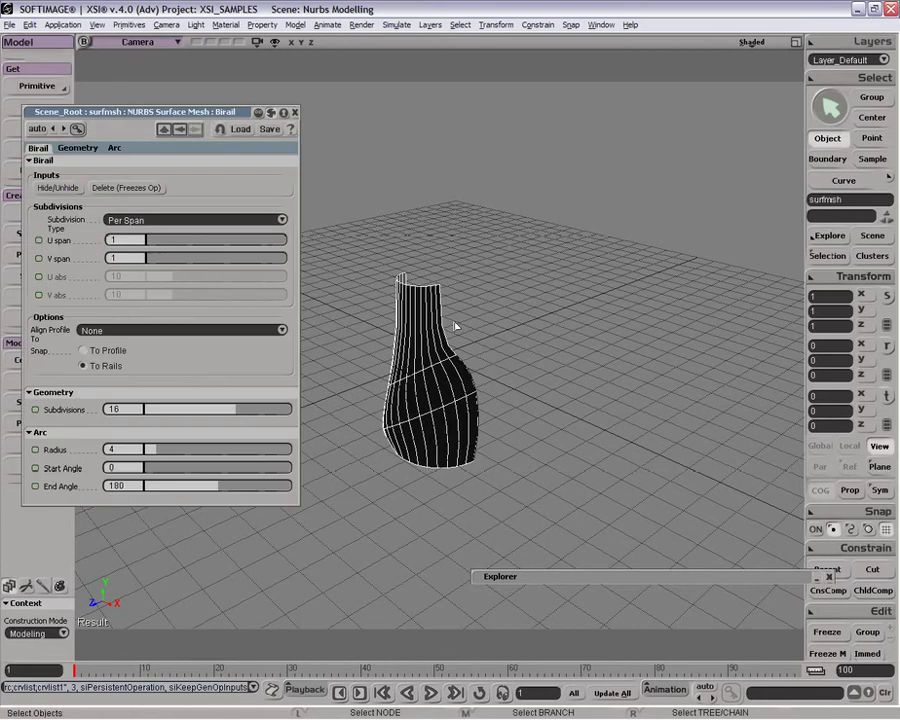
pyautogui.press('o')
pyautogui.moveTo(420, 416); pyautogui.dragTo(474, 322)
pyautogui.press('Escape')
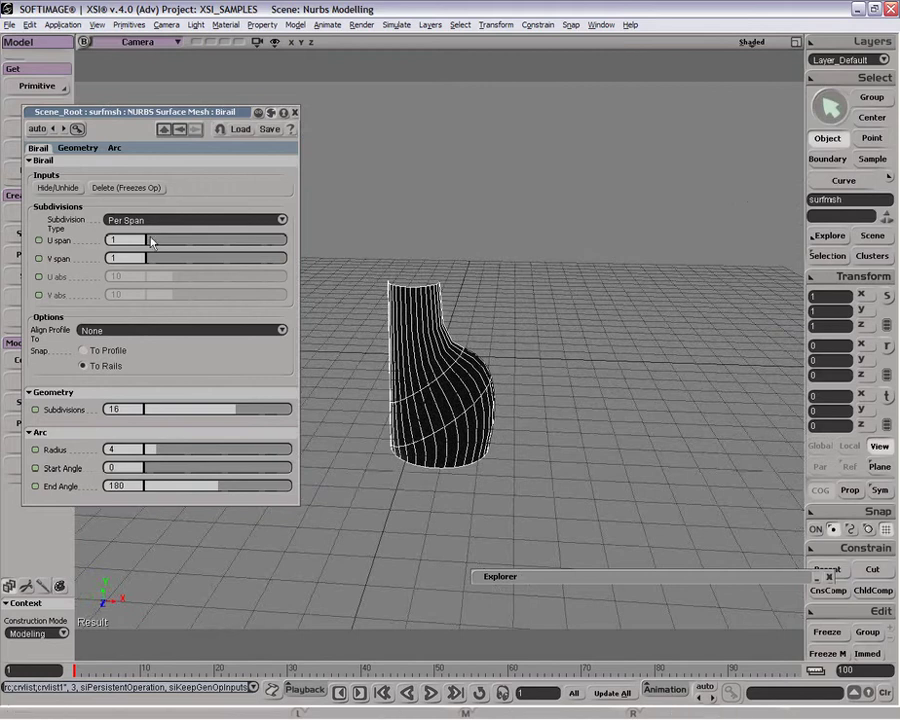
# Set the Birail property page aside and invert the normals of the vase-shaped surface.
pyautogui.doubleClick(201, 113)
pyautogui.moveTo(201, 113); pyautogui.dragTo(290, 94)
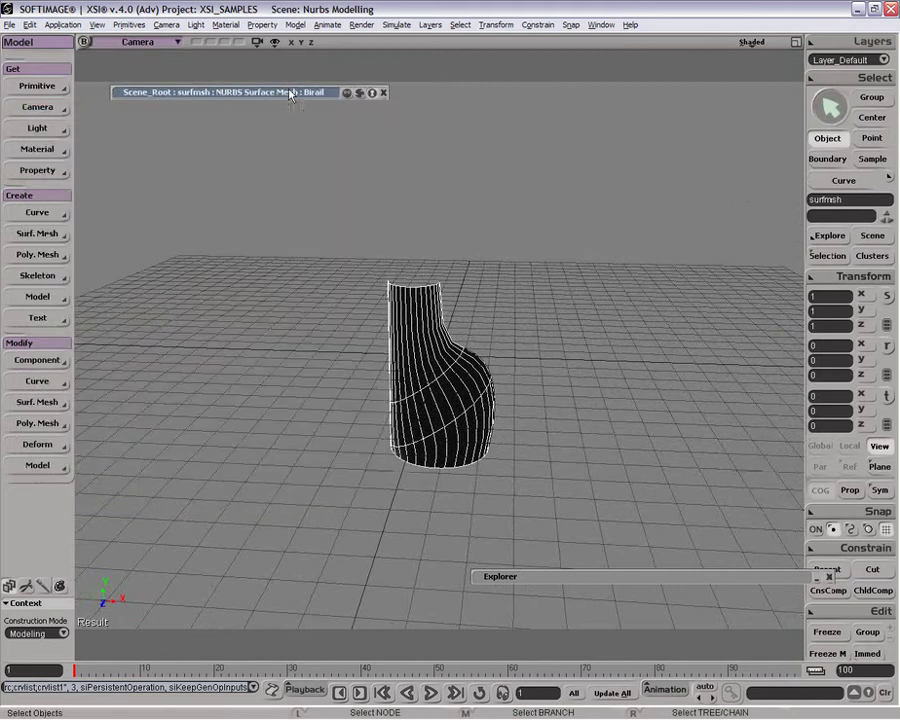
pyautogui.press('o')
pyautogui.moveTo(517, 362); pyautogui.dragTo(534, 352)
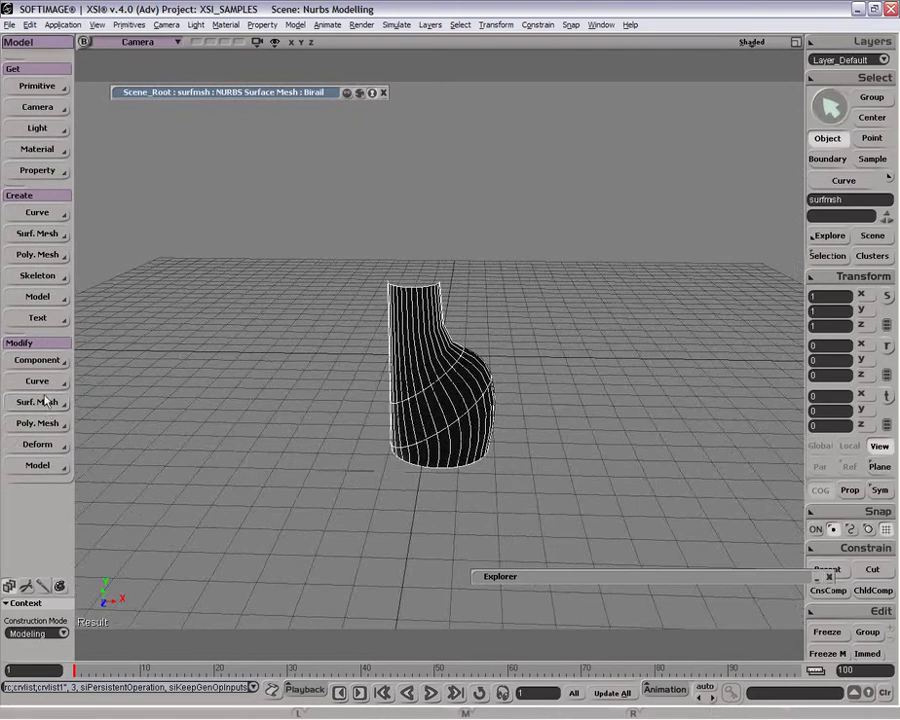
pyautogui.click(44, 402)
pyautogui.click(139, 440)
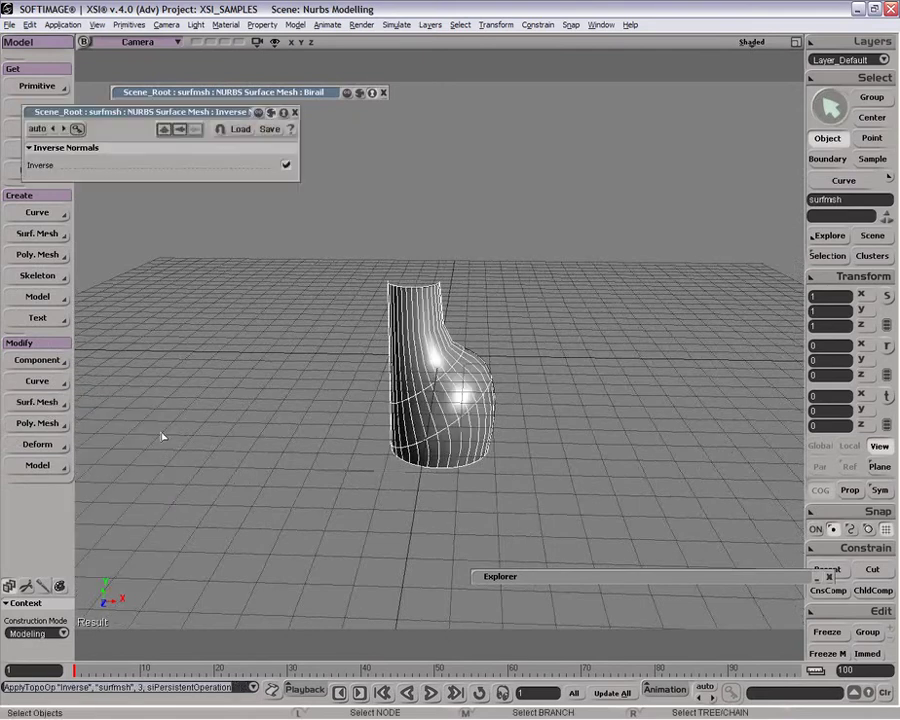
pyautogui.press('o')
pyautogui.moveTo(556, 305); pyautogui.dragTo(575, 323)
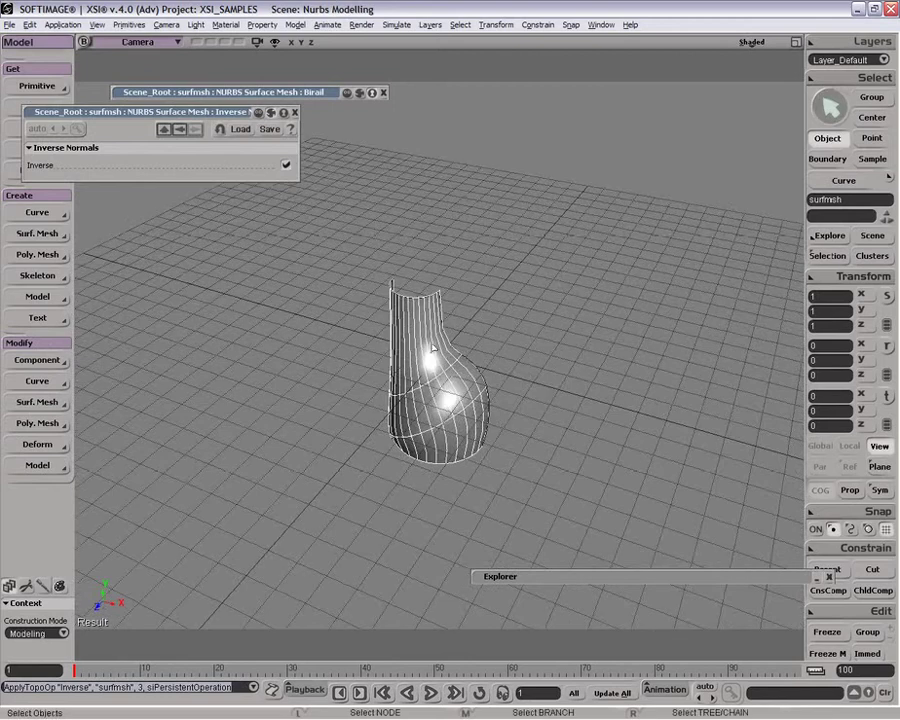
# Select the curved rail crvlist1 and try moving one of its middle control points to reshape the surface.
pyautogui.click(482, 375)
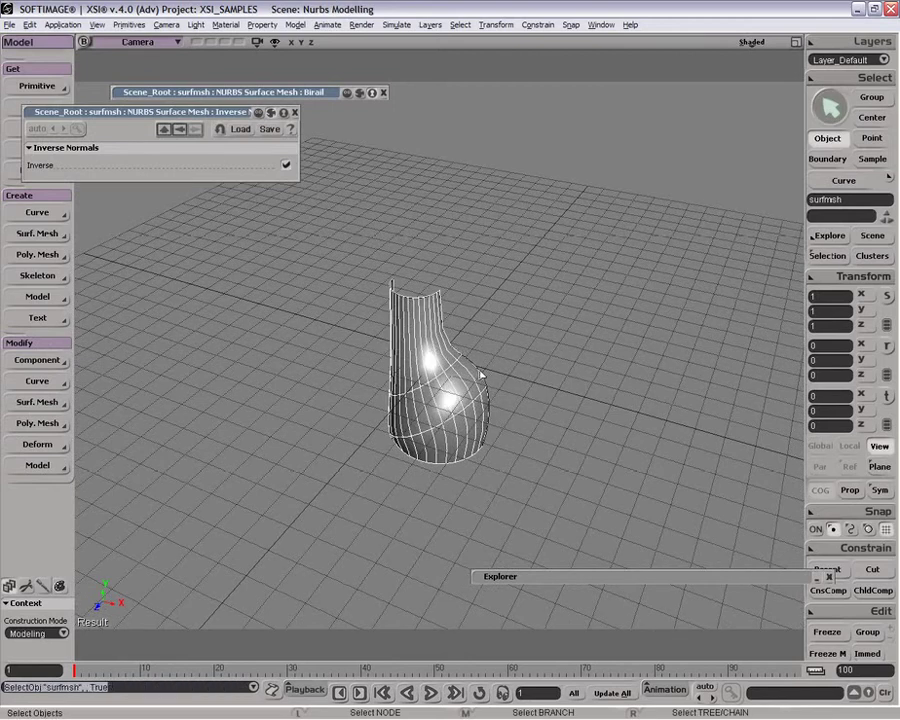
pyautogui.click(843, 185)
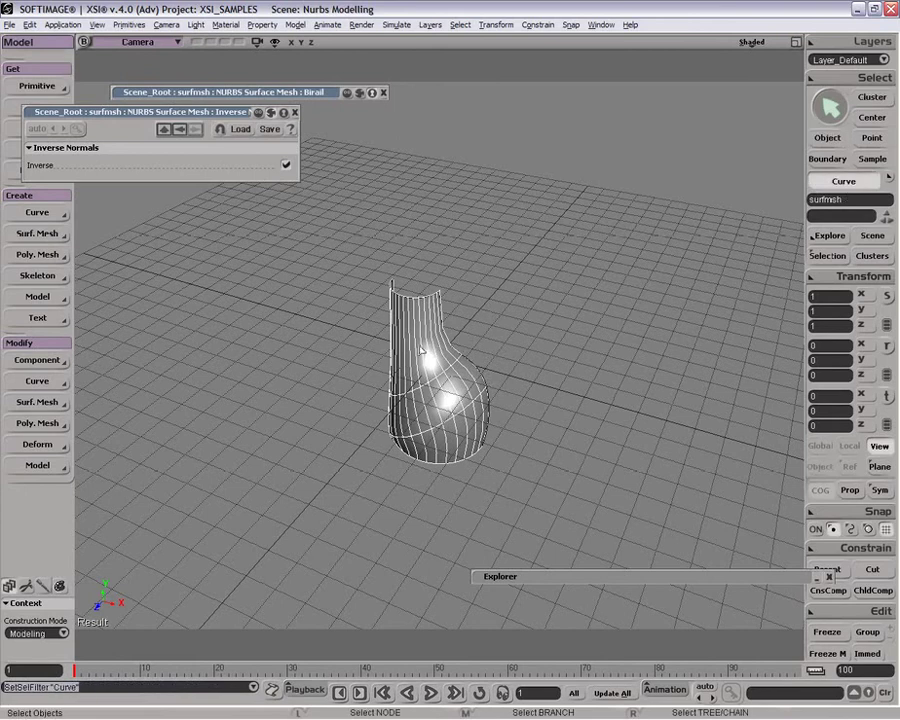
pyautogui.click(452, 349)
pyautogui.click(470, 374)
pyautogui.press('m')
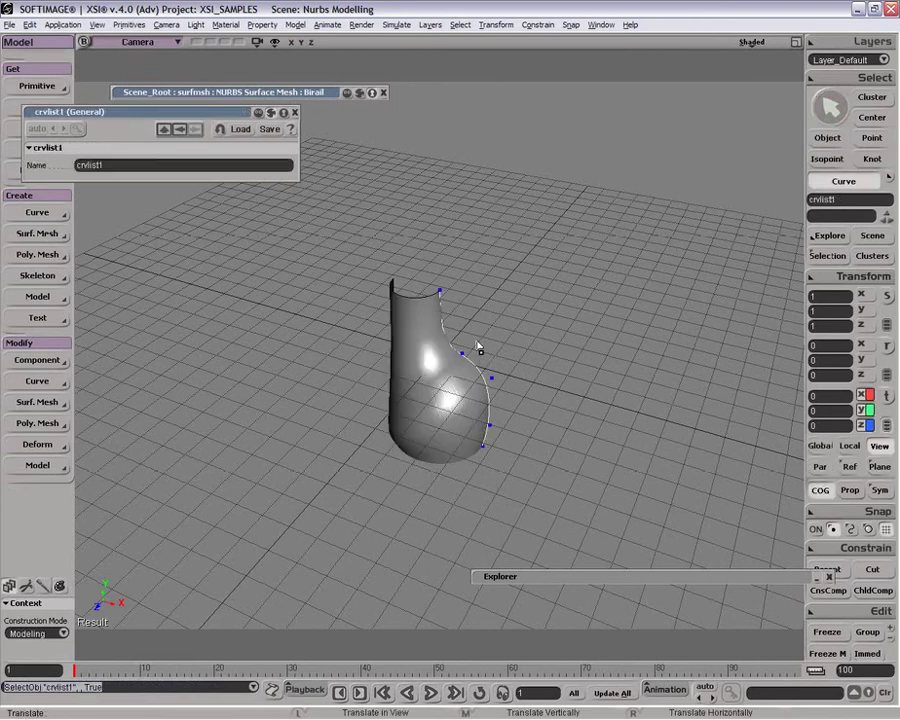
pyautogui.moveTo(462, 355); pyautogui.dragTo(480, 352)
pyautogui.press('space')
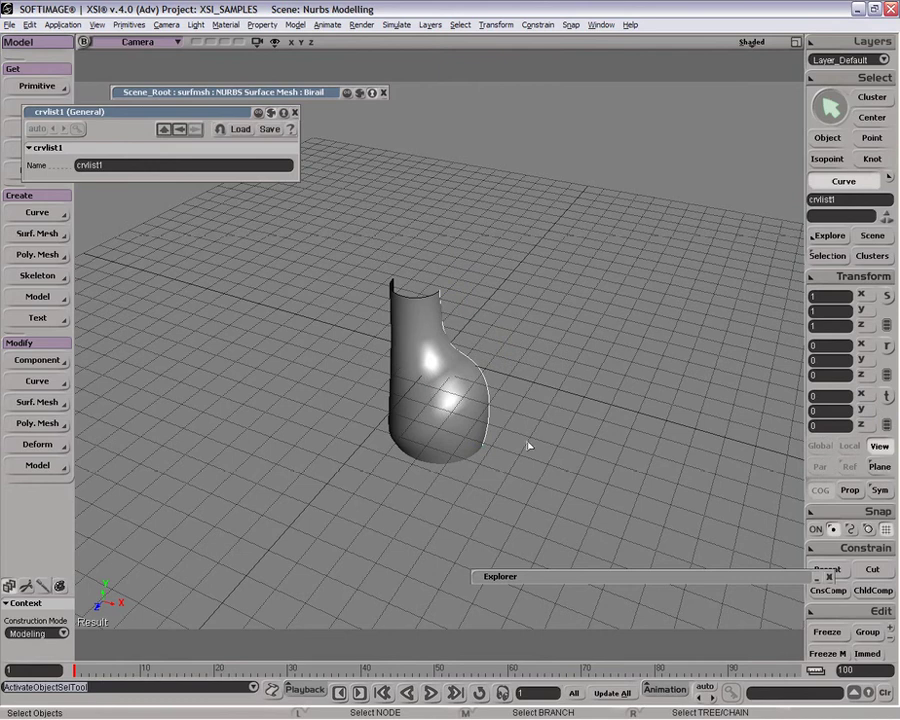
# Hide the curves of the Birail group and clear the selection.
pyautogui.click(507, 636)
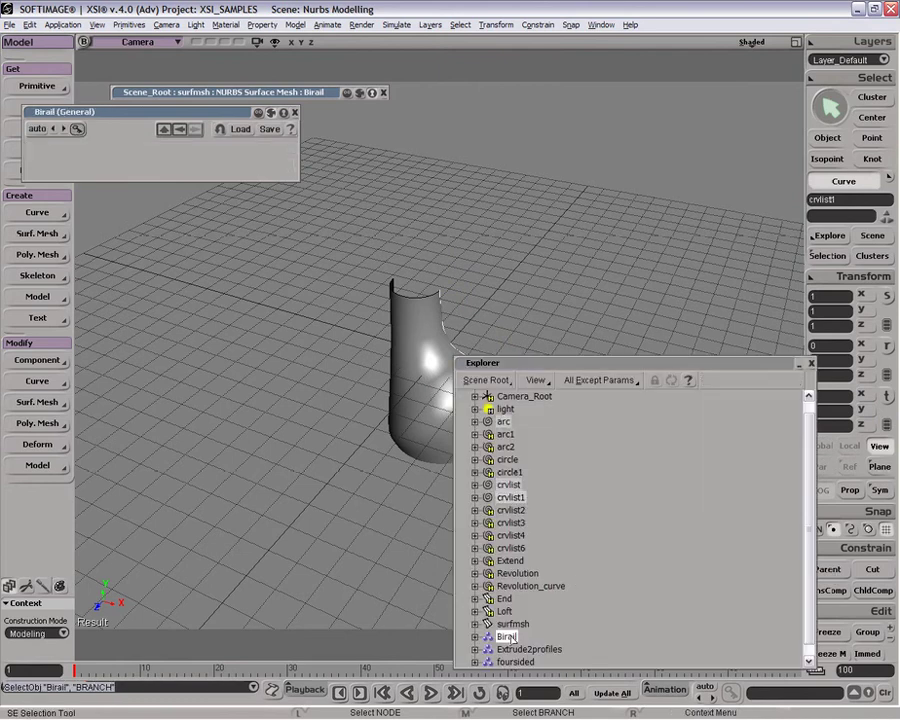
pyautogui.press('space')
pyautogui.moveTo(396, 282); pyautogui.dragTo(434, 332)
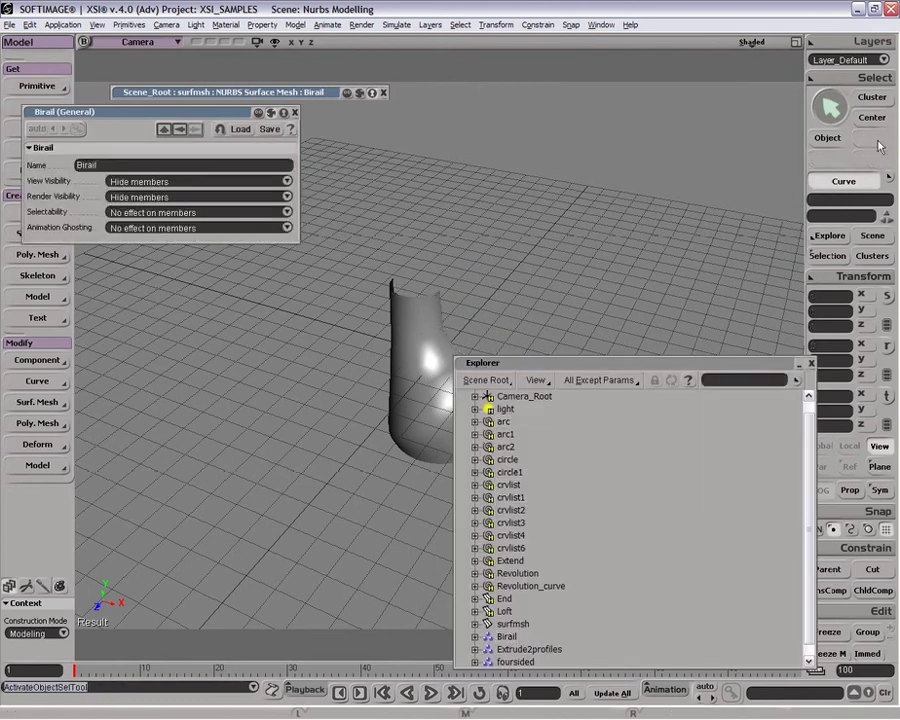
# Delete the vase-shaped Birail surface and close the open property pages.
pyautogui.click(834, 139)
pyautogui.click(430, 327)
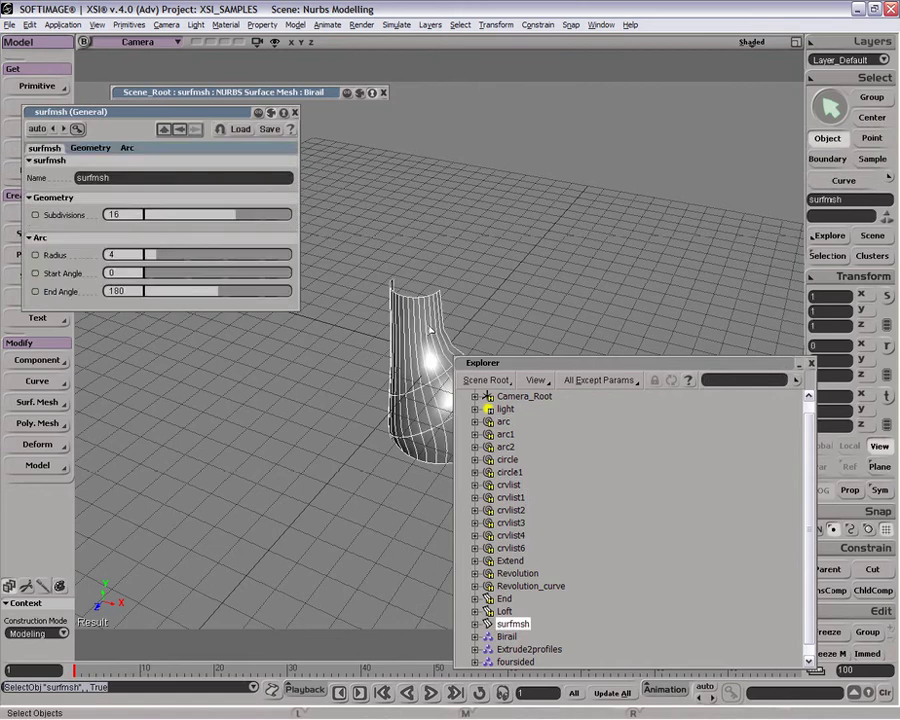
pyautogui.press('Delete')
pyautogui.click(295, 113)
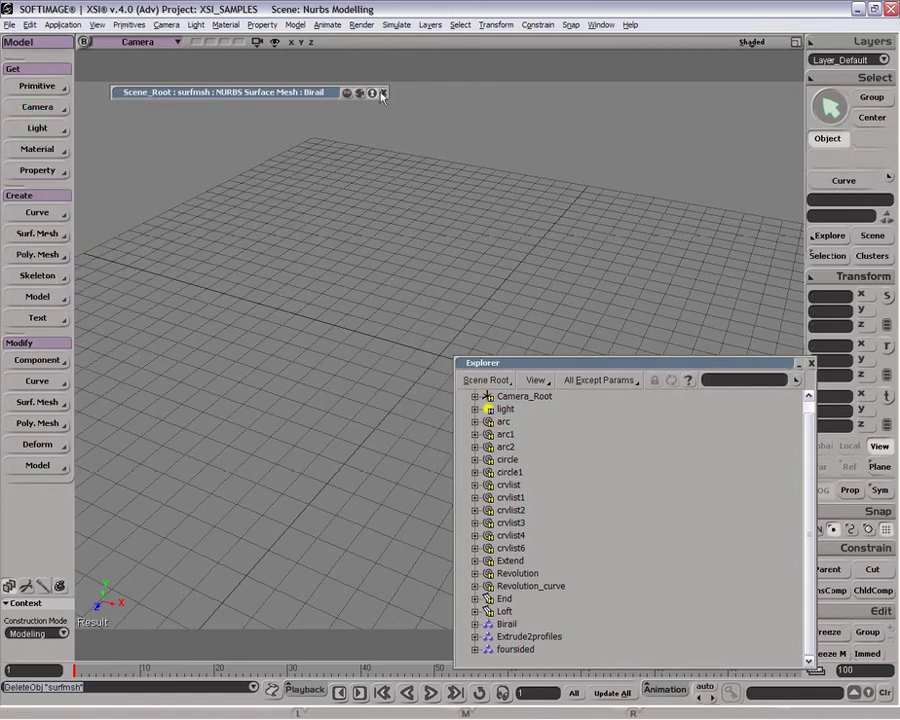
pyautogui.click(383, 92)
pyautogui.click(38, 233)
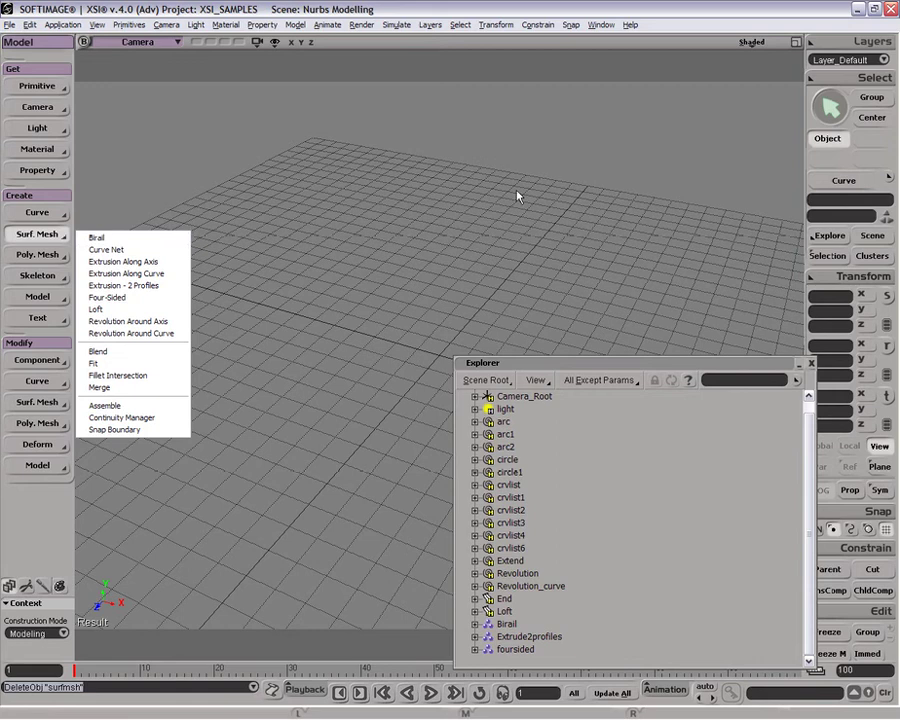
pyautogui.click(203, 227)
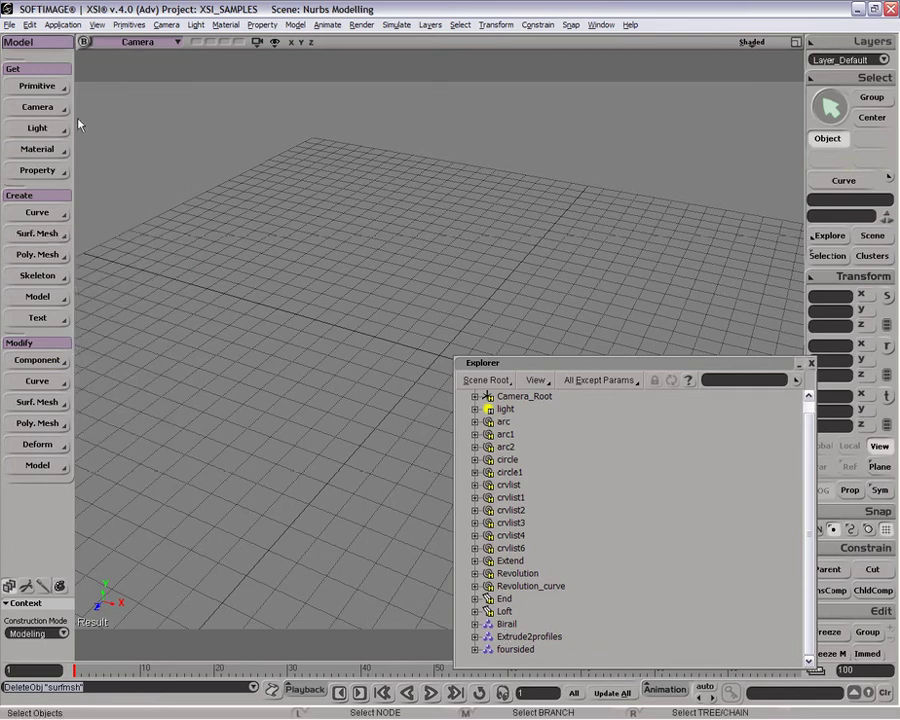
# Create a primitive circle curve and extrude it into a NURBS surface with Extrusion Along Axis.
pyautogui.click(37, 86)
pyautogui.moveTo(156, 103)
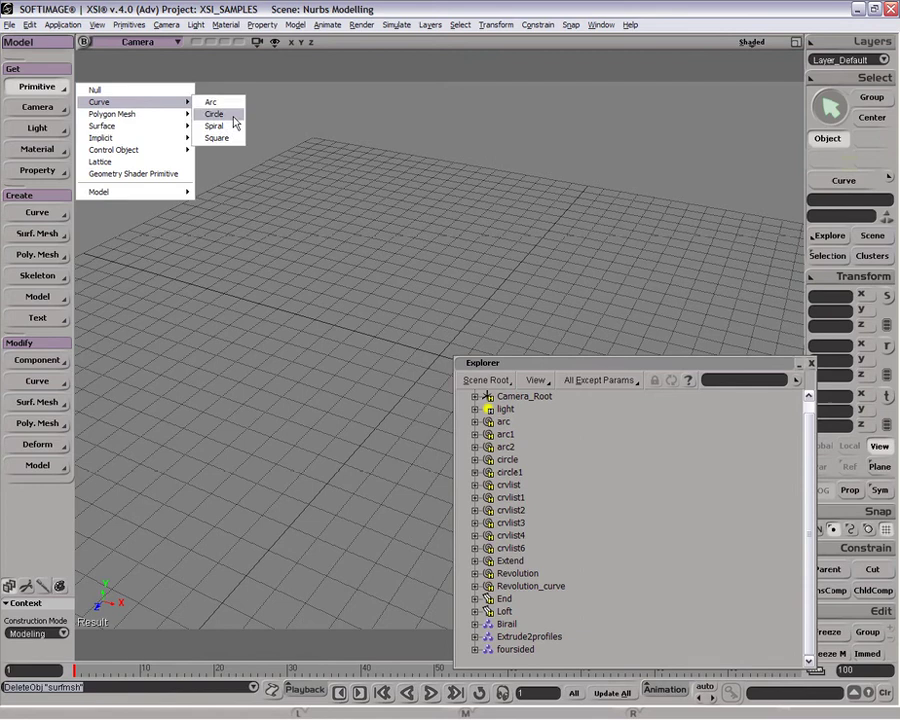
pyautogui.click(234, 120)
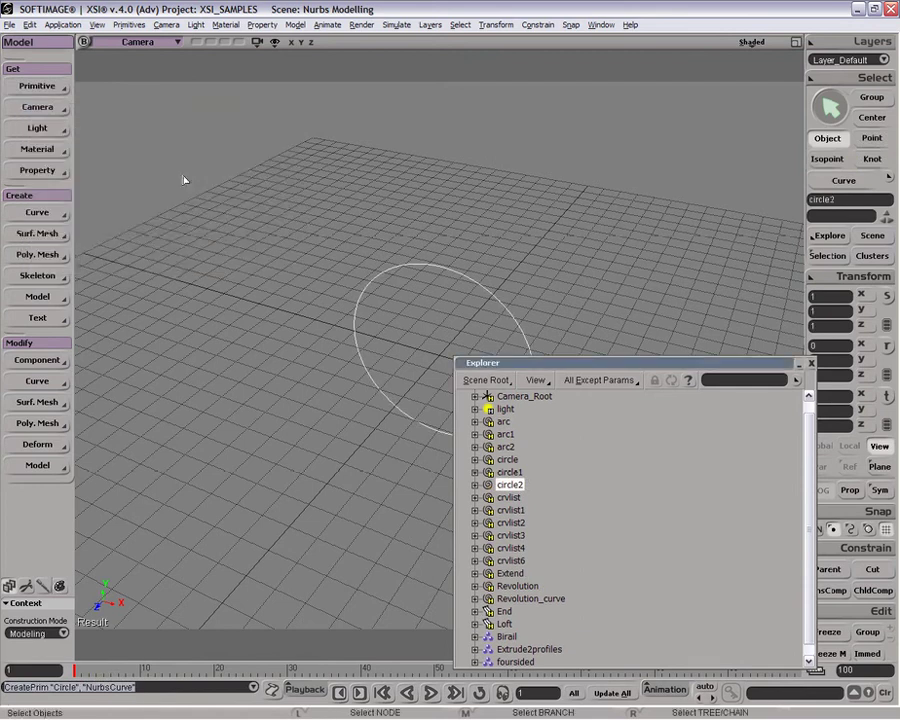
pyautogui.click(37, 233)
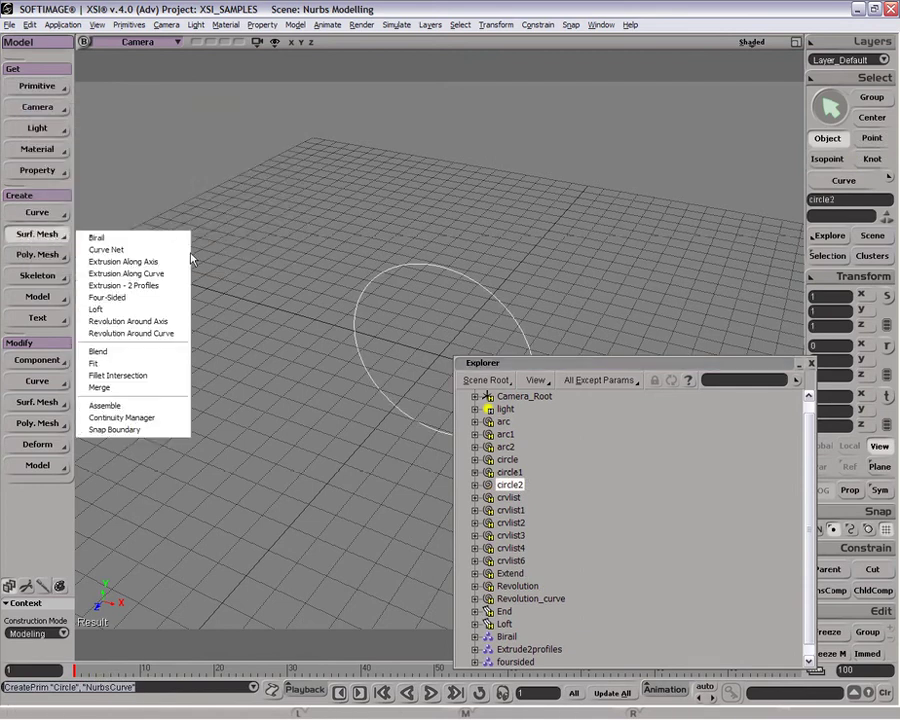
pyautogui.click(163, 262)
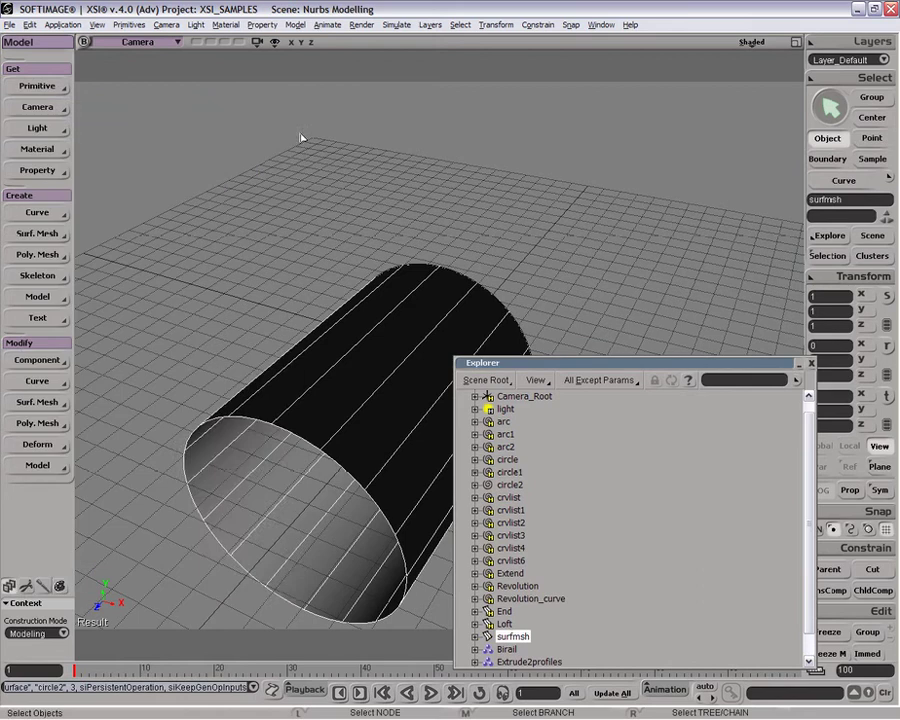
# Delete the extruded tube surface and its source circle.
pyautogui.press('Delete')
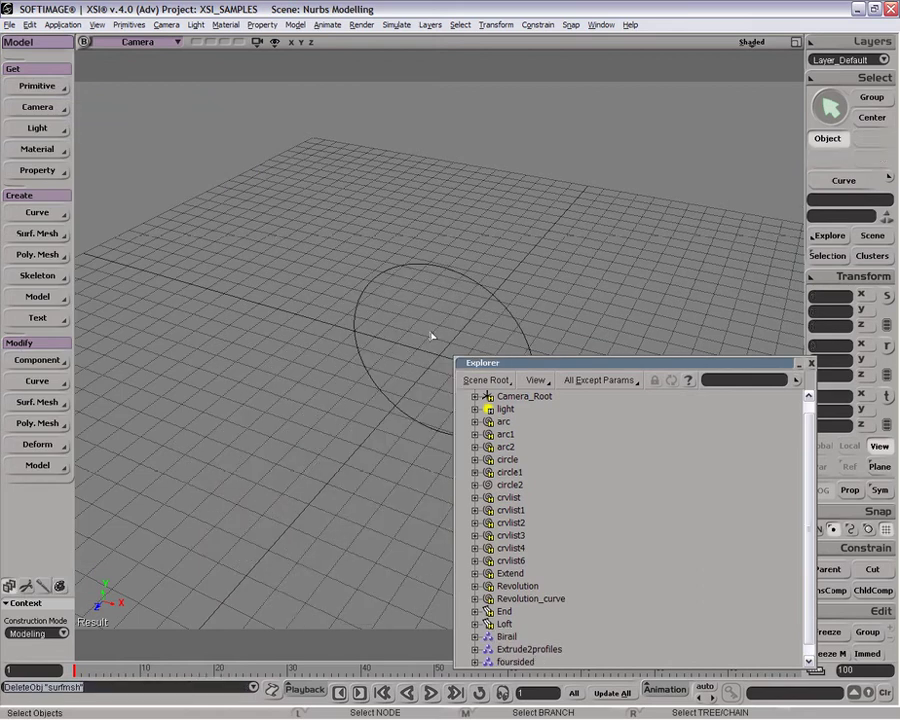
pyautogui.click(473, 290)
pyautogui.press('Delete')
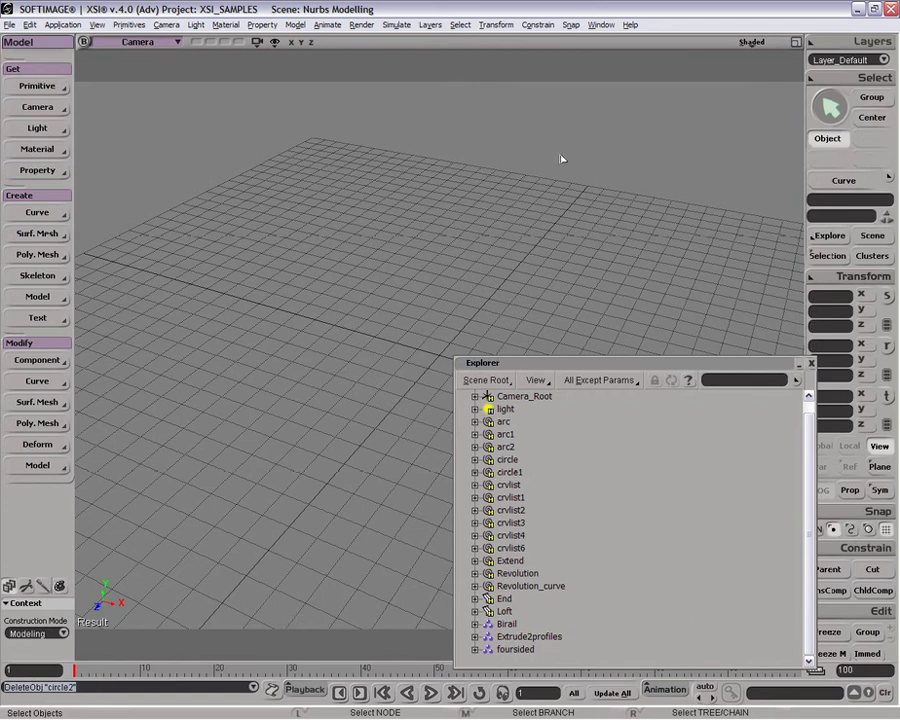
# Select all members of the Extrude2profiles group and unhide them.
pyautogui.middleClick(529, 637)
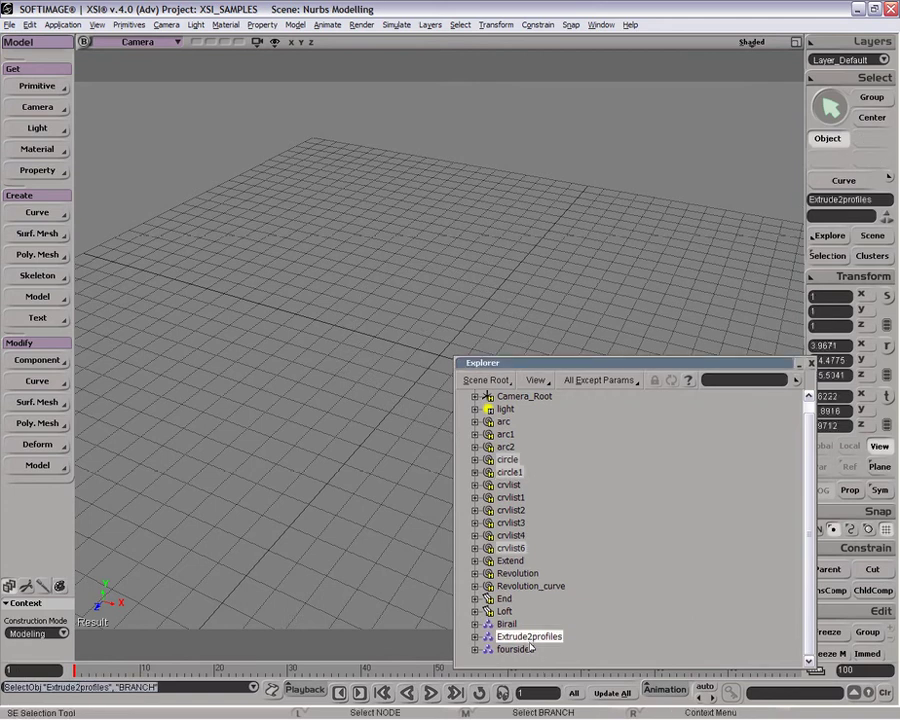
pyautogui.press('h')
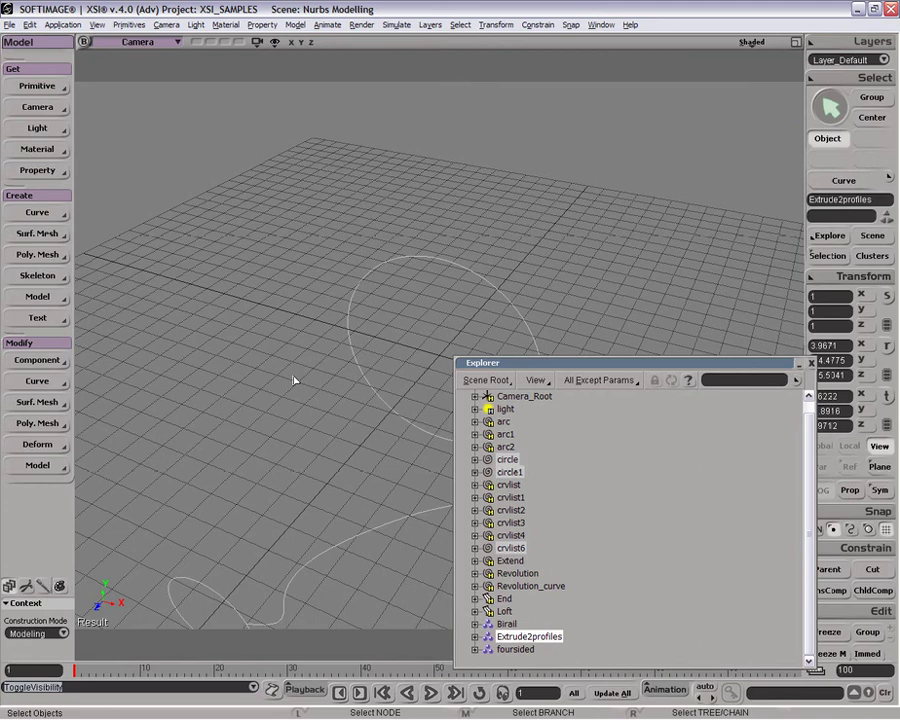
# Create an Extrusion - 2 Profiles surface from the wavy rail curve, the large circle and the small circle.
pyautogui.press('z')
pyautogui.moveTo(315, 482); pyautogui.dragTo(342, 156)
pyautogui.press('p')
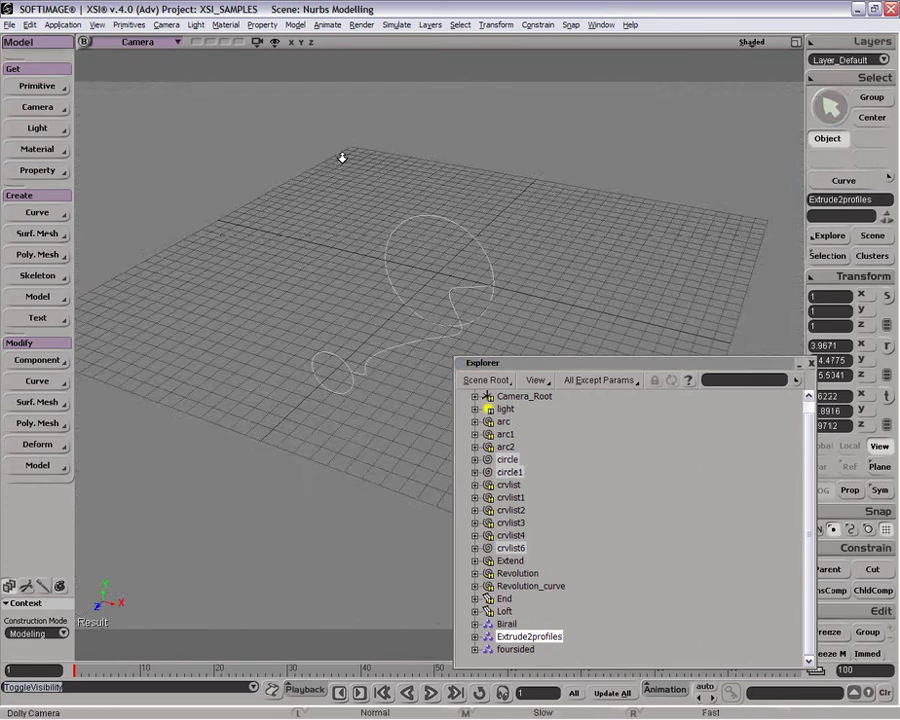
pyautogui.press('o')
pyautogui.moveTo(407, 256)
pyautogui.mouseDown()
pyautogui.moveTo(394, 273)
pyautogui.moveTo(398, 249)
pyautogui.mouseUp()
pyautogui.doubleClick(582, 362)
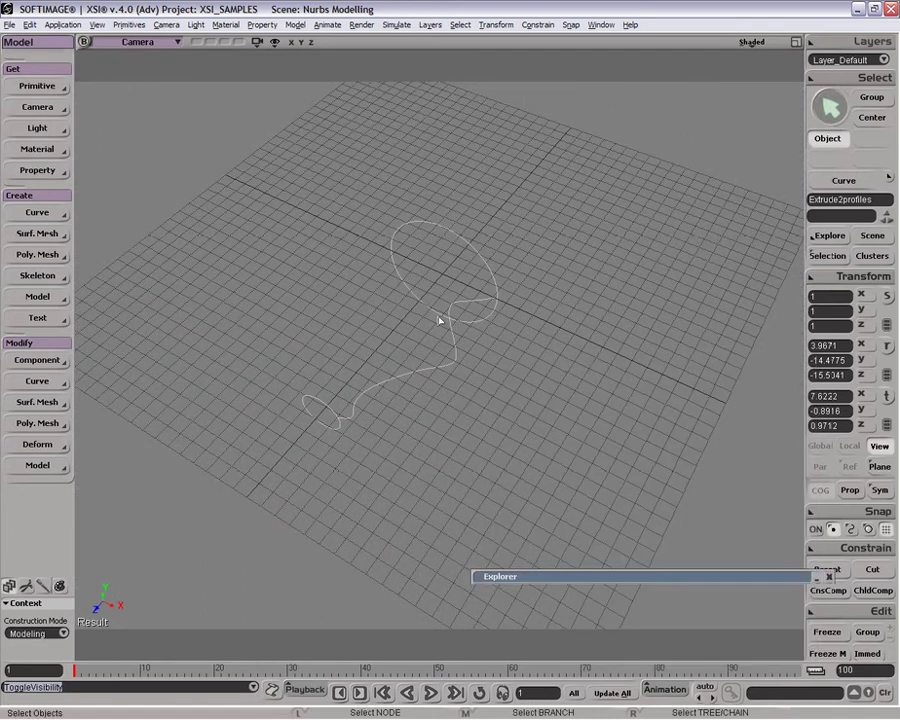
pyautogui.click(215, 307)
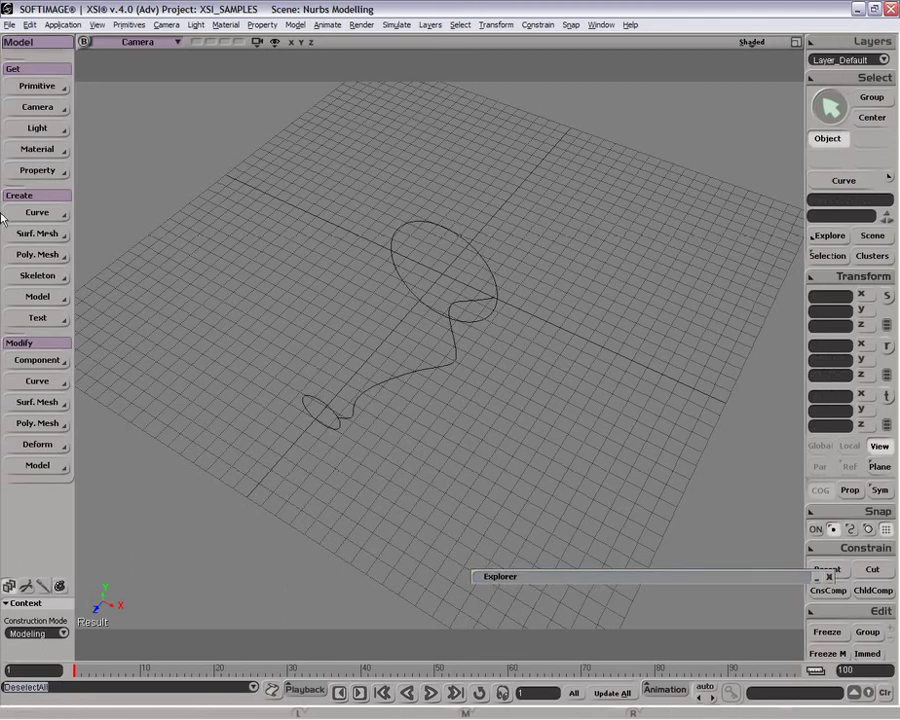
pyautogui.click(45, 233)
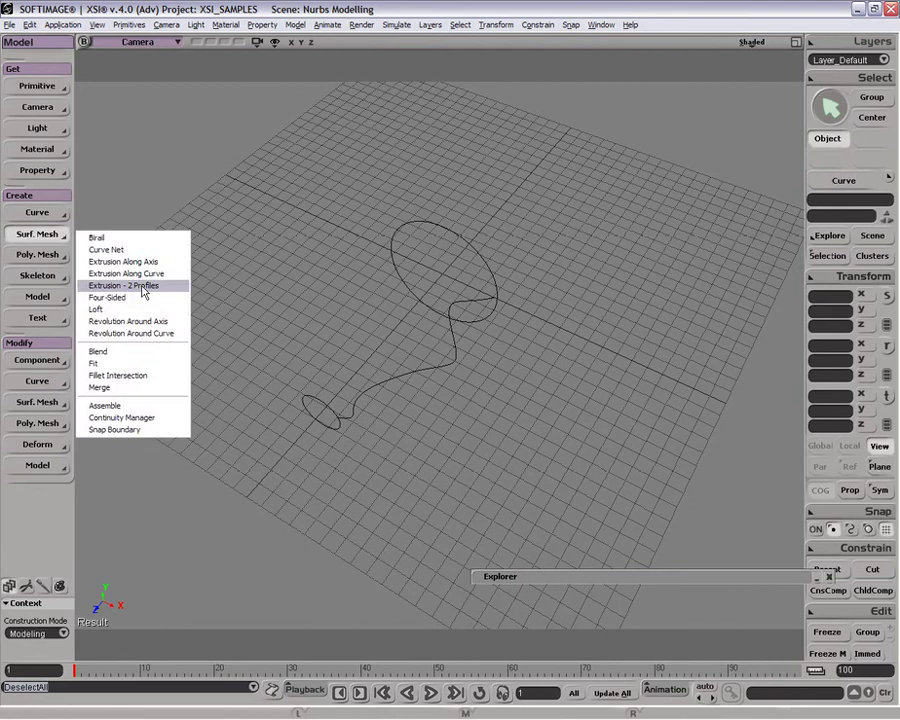
pyautogui.click(145, 286)
pyautogui.click(447, 368)
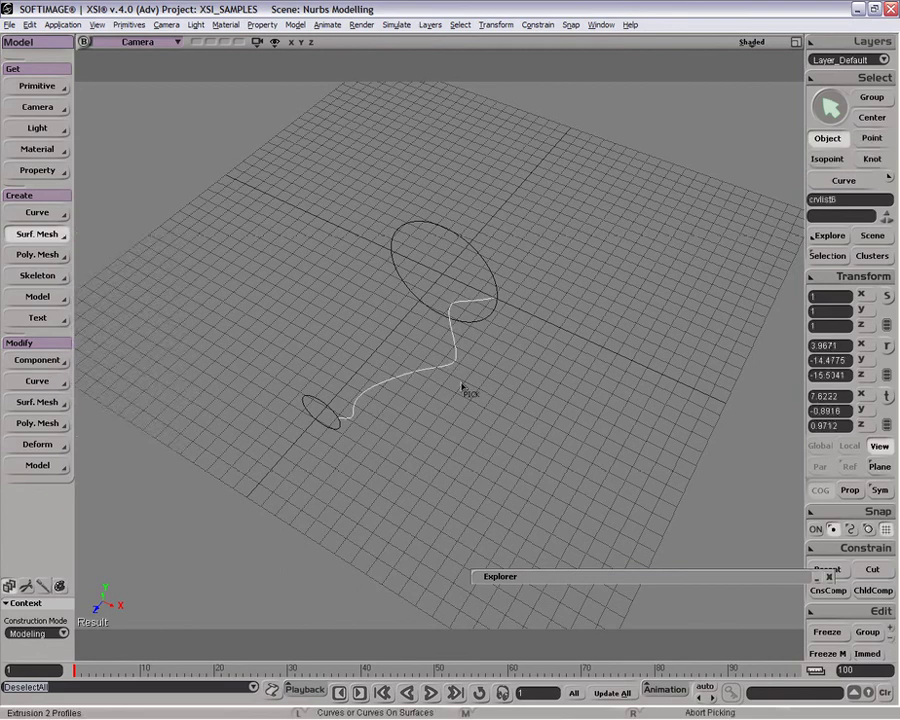
pyautogui.click(466, 235)
pyautogui.click(315, 421)
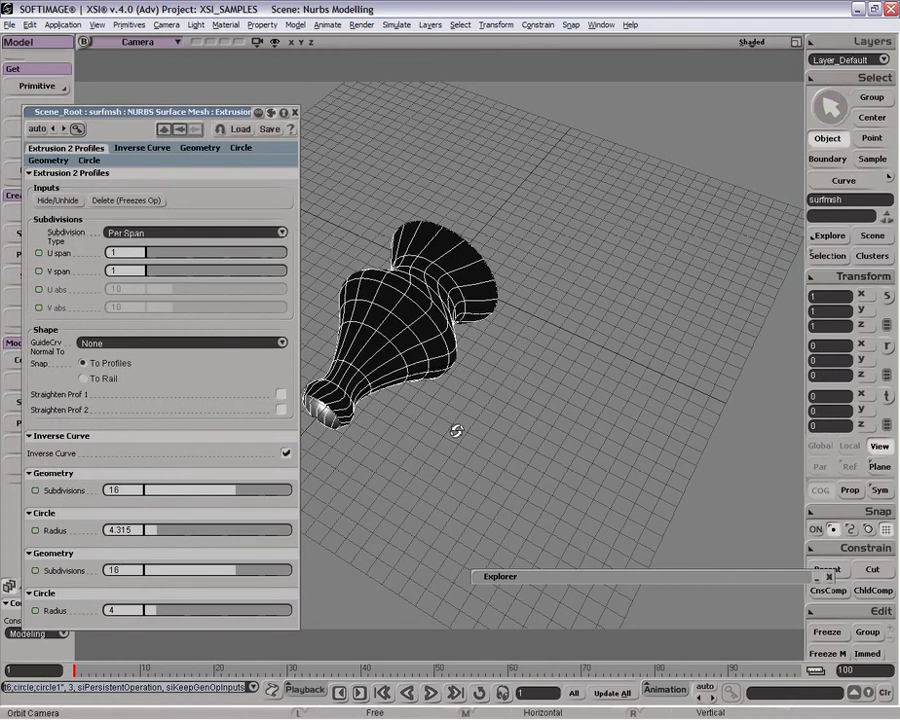
# Try the Straighten Prof 1 and Straighten Prof 2 options on the extruded surface, switching each back off.
pyautogui.moveTo(458, 428); pyautogui.dragTo(470, 390, button='middle')
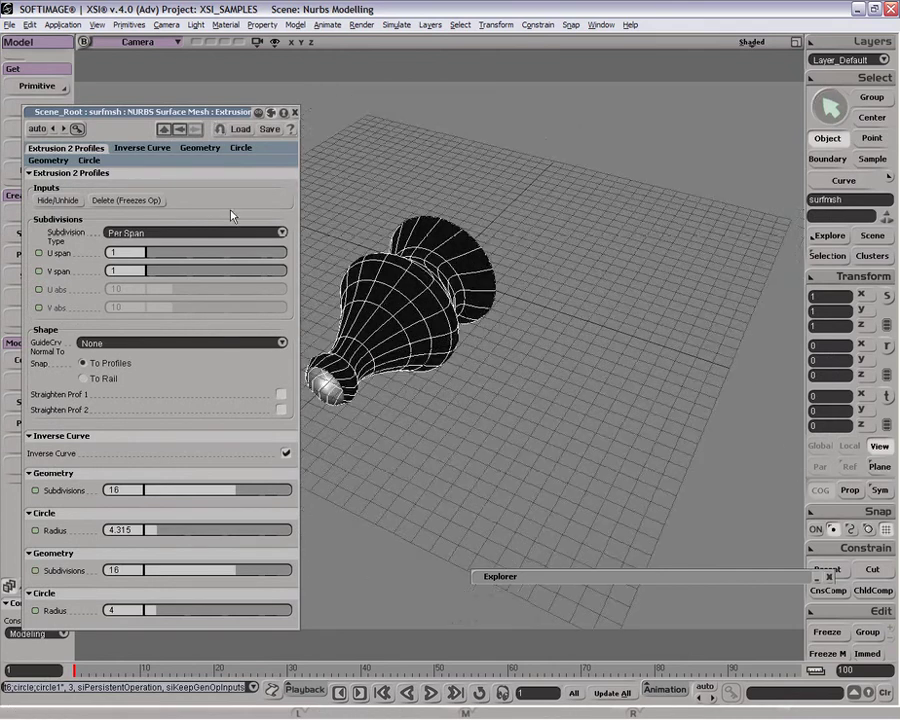
pyautogui.click(282, 394)
pyautogui.click(282, 394)
pyautogui.click(283, 411)
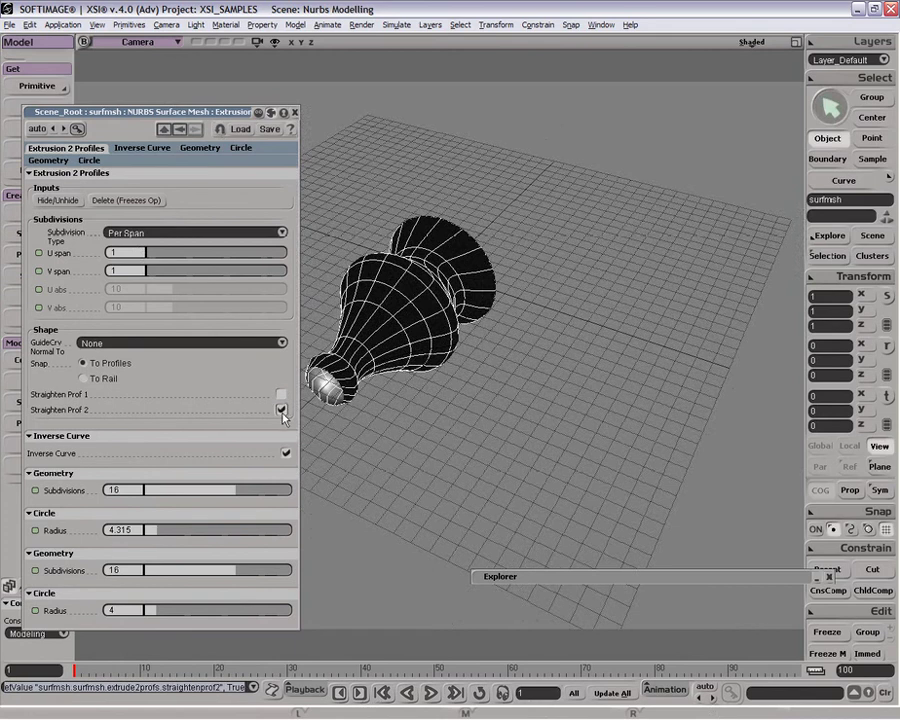
pyautogui.click(282, 410)
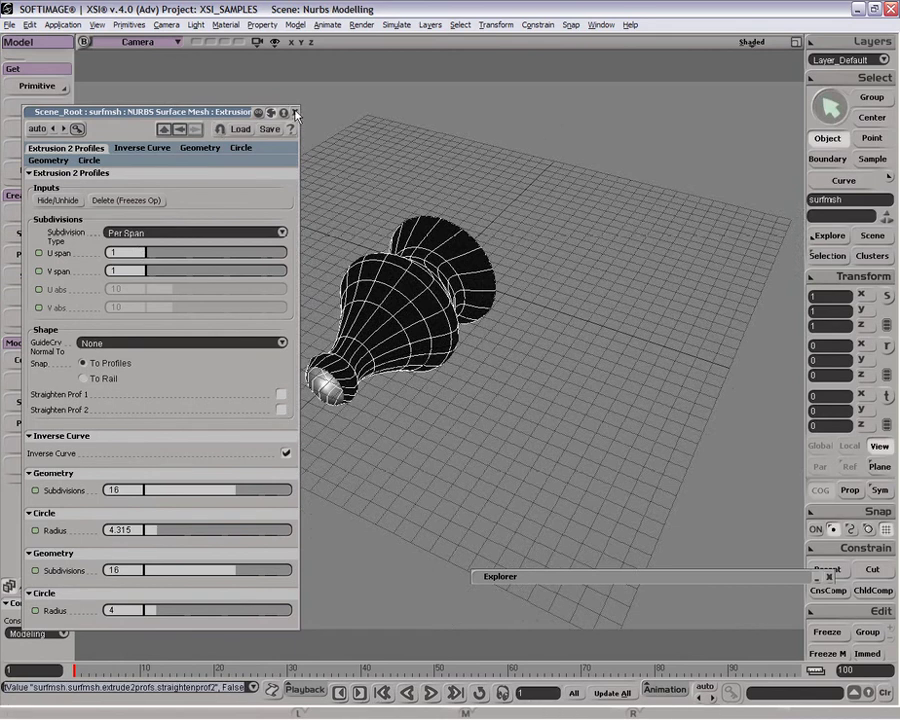
# Close the extrusion's property page and invert the normals of the vase-shaped surface.
pyautogui.click(294, 112)
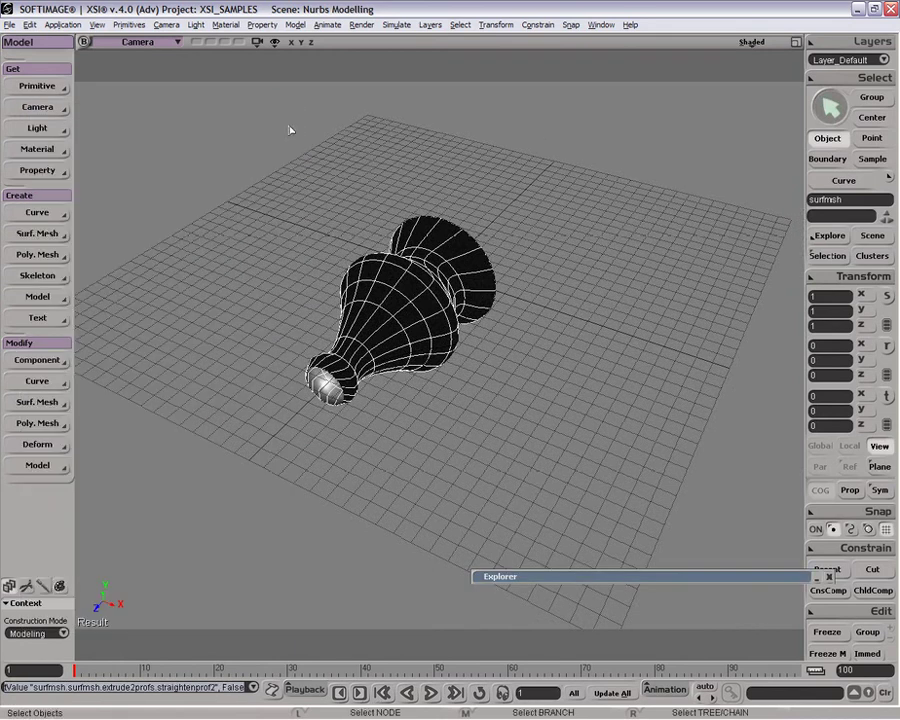
pyautogui.click(40, 402)
pyautogui.click(118, 438)
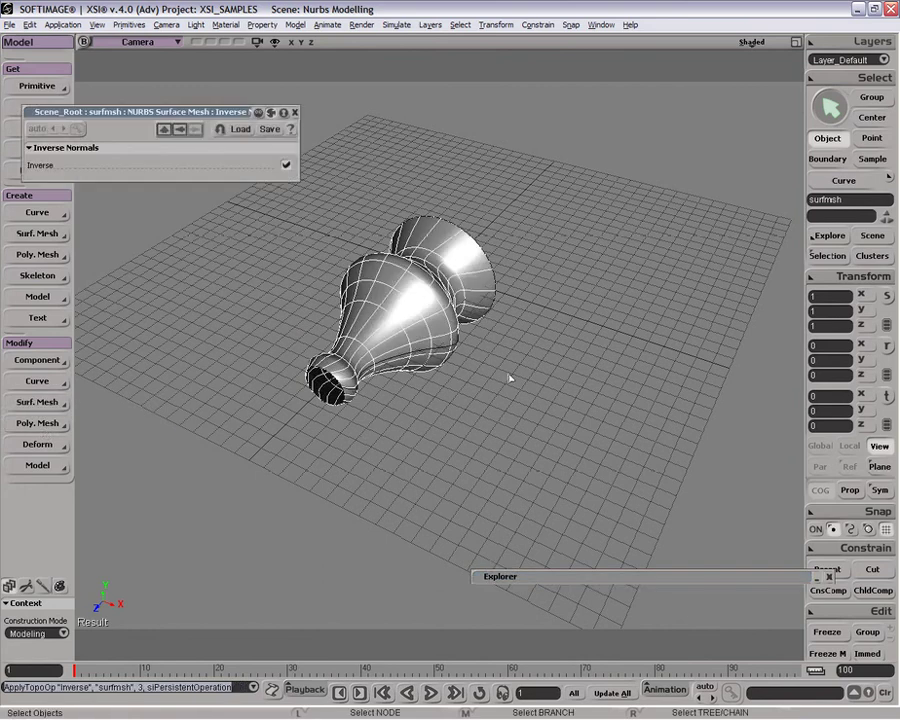
pyautogui.press('o')
pyautogui.moveTo(469, 386); pyautogui.dragTo(440, 420)
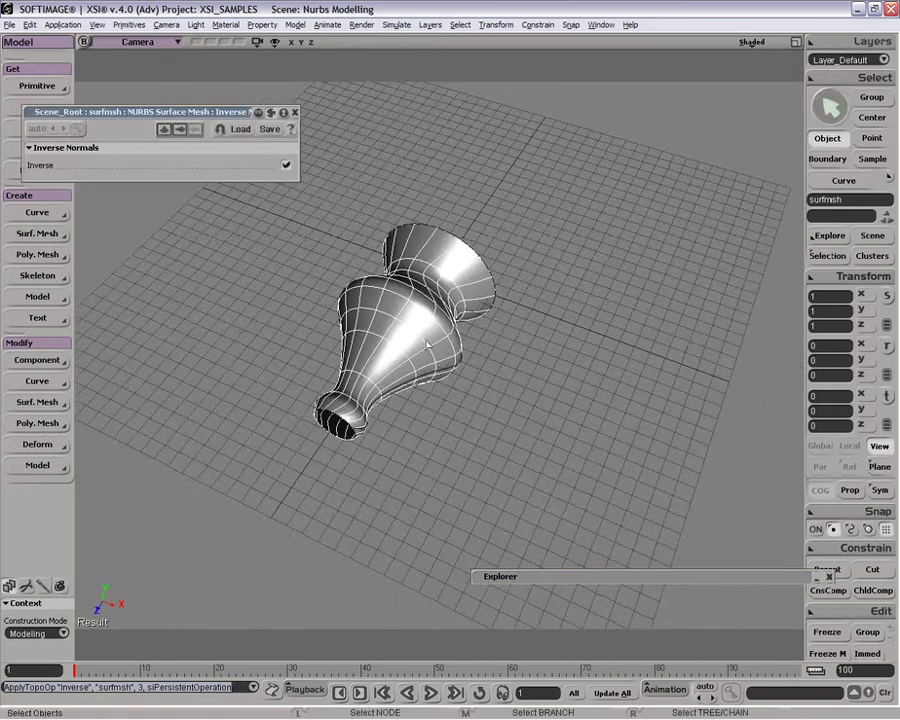
# Delete the two-profile extrusion surface and hide the members of the Extrude2profiles group.
pyautogui.click(295, 113)
pyautogui.press('Delete')
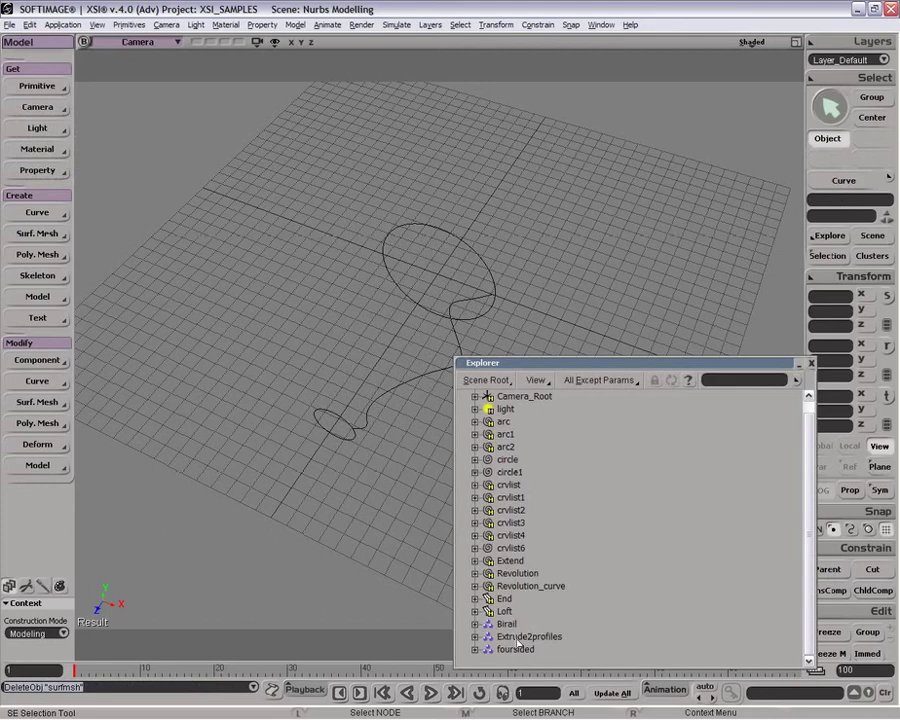
pyautogui.middleClick(522, 637)
pyautogui.press('h')
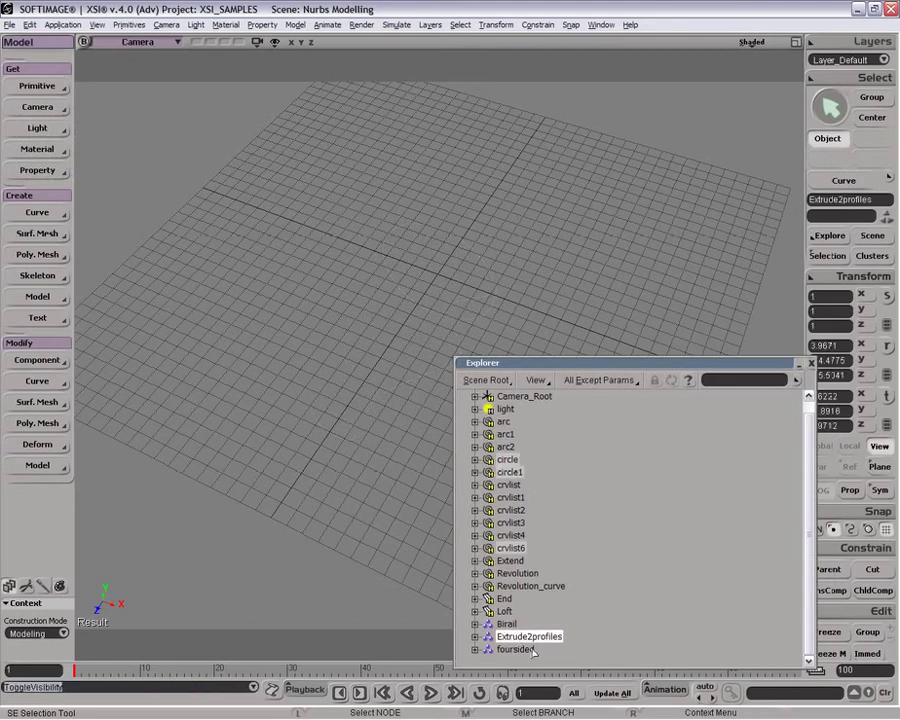
# Select all members of the foursided group, unhide them and close the Explorer.
pyautogui.click(64, 231)
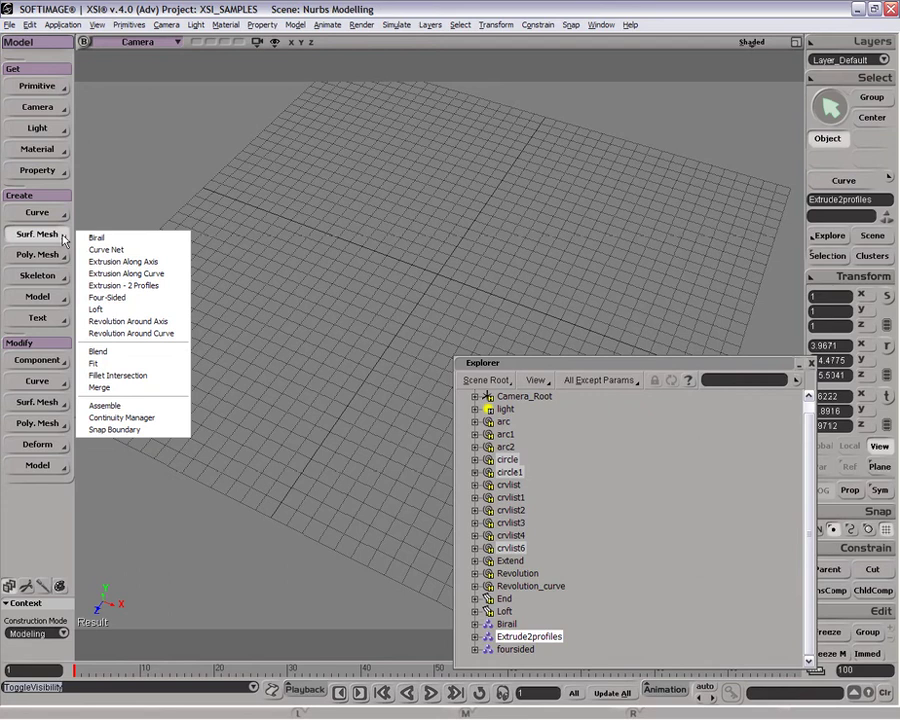
pyautogui.click(322, 538)
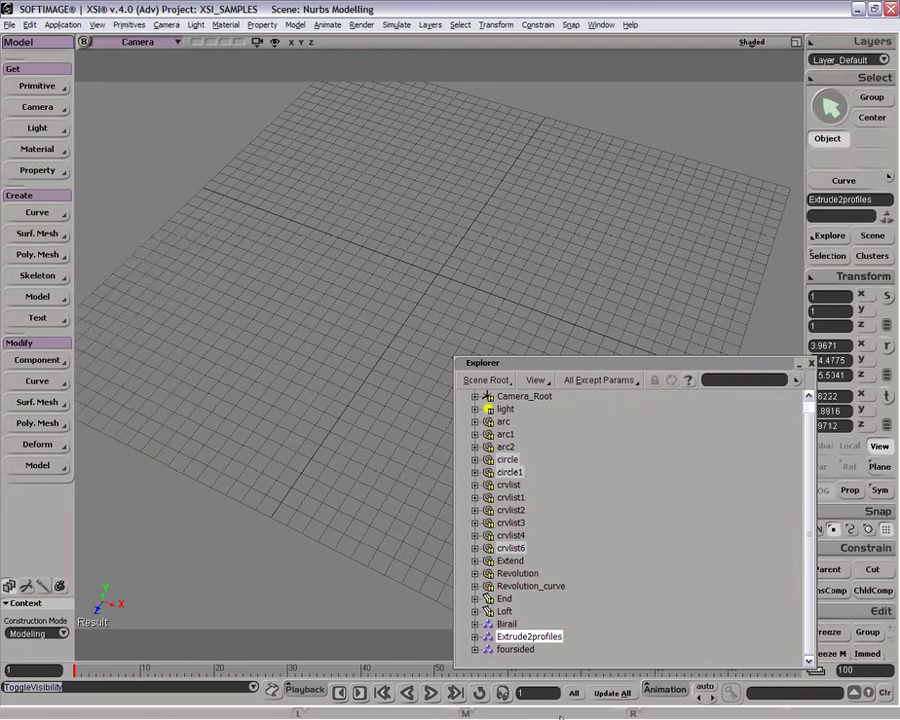
pyautogui.middleClick(520, 649)
pyautogui.press('h')
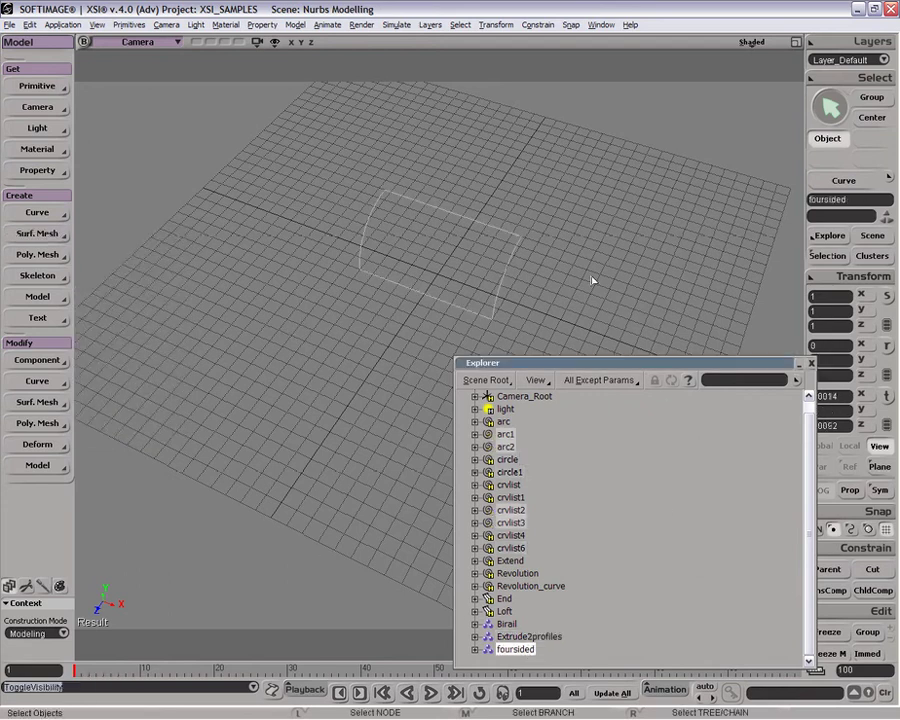
pyautogui.click(812, 364)
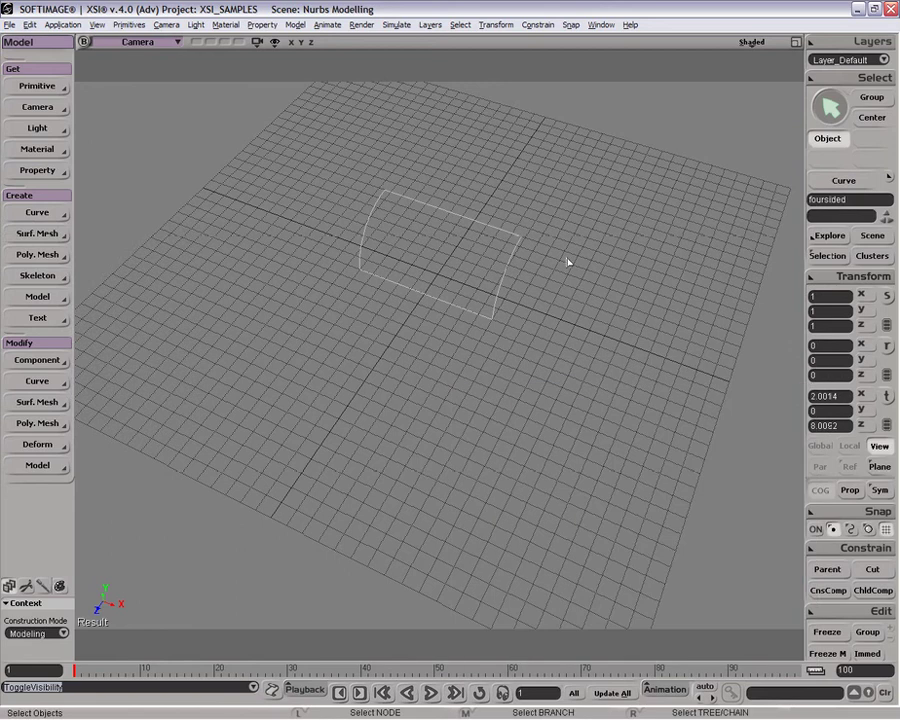
# Create a Four-Sided NURBS surface from the two arcs and the two straight curves, picking adjacent boundaries in order.
pyautogui.press('z')
pyautogui.moveTo(522, 243); pyautogui.dragTo(512, 283)
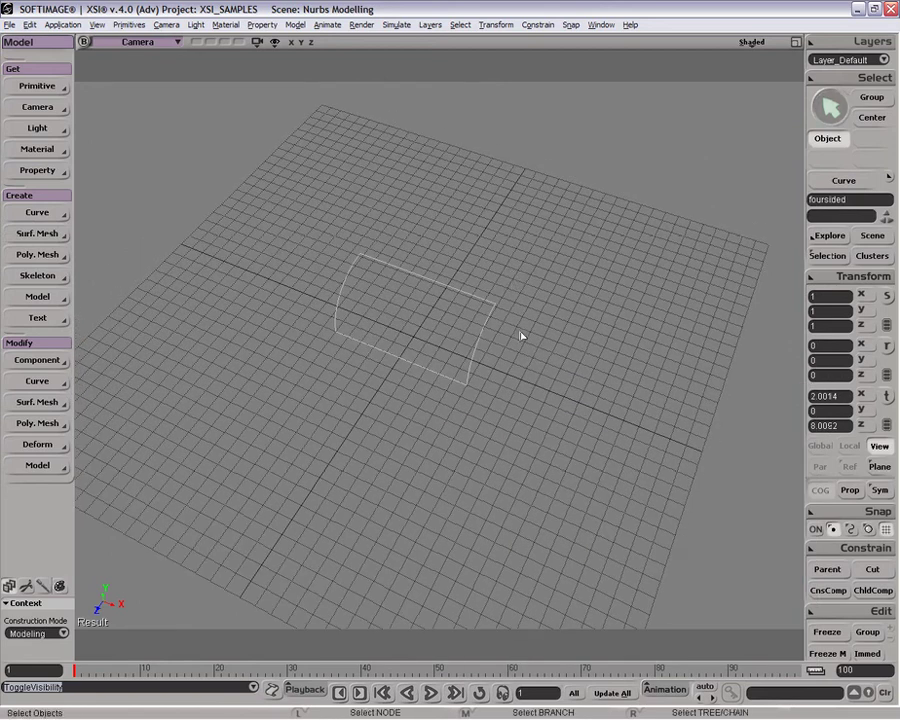
pyautogui.press('o')
pyautogui.moveTo(532, 342); pyautogui.dragTo(469, 306)
pyautogui.press('space')
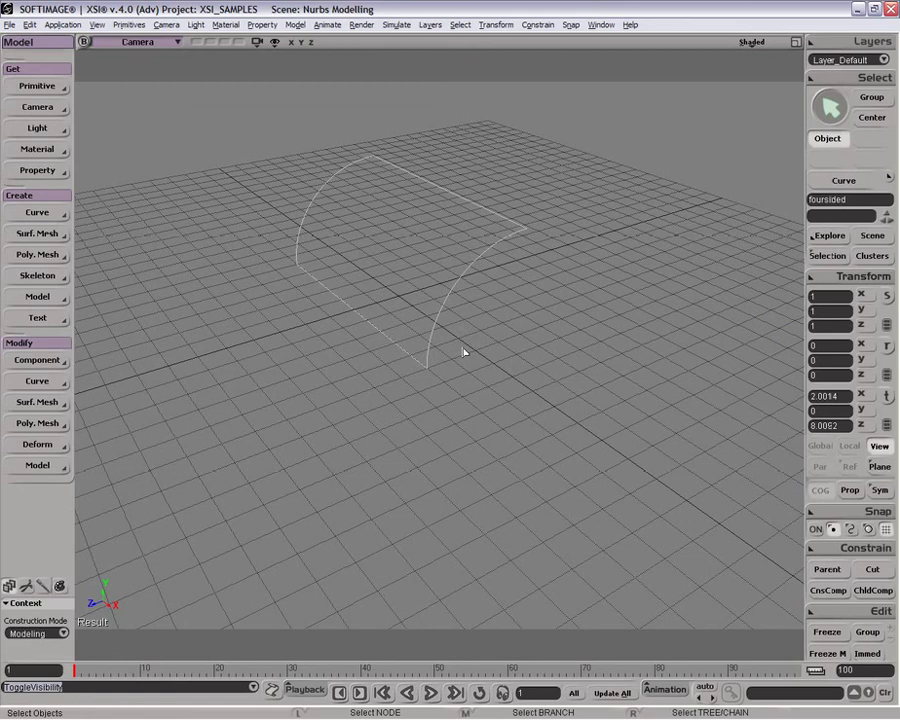
pyautogui.press('z')
pyautogui.moveTo(464, 335); pyautogui.dragTo(550, 305)
pyautogui.press('p')
pyautogui.press('o')
pyautogui.press('space')
pyautogui.moveTo(494, 176); pyautogui.dragTo(506, 187)
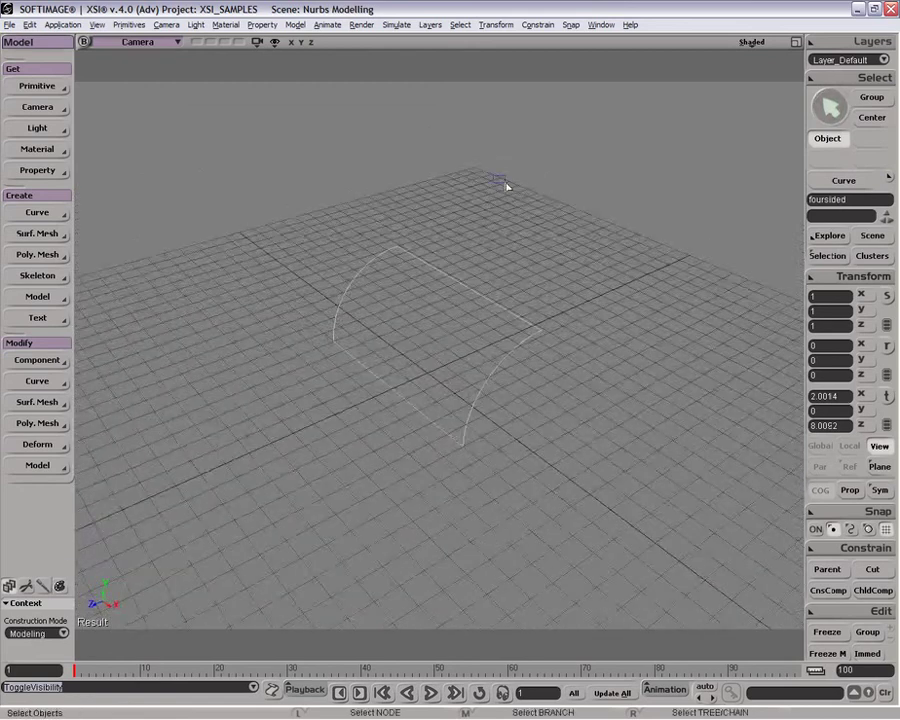
pyautogui.click(35, 233)
pyautogui.click(165, 295)
pyautogui.click(366, 265)
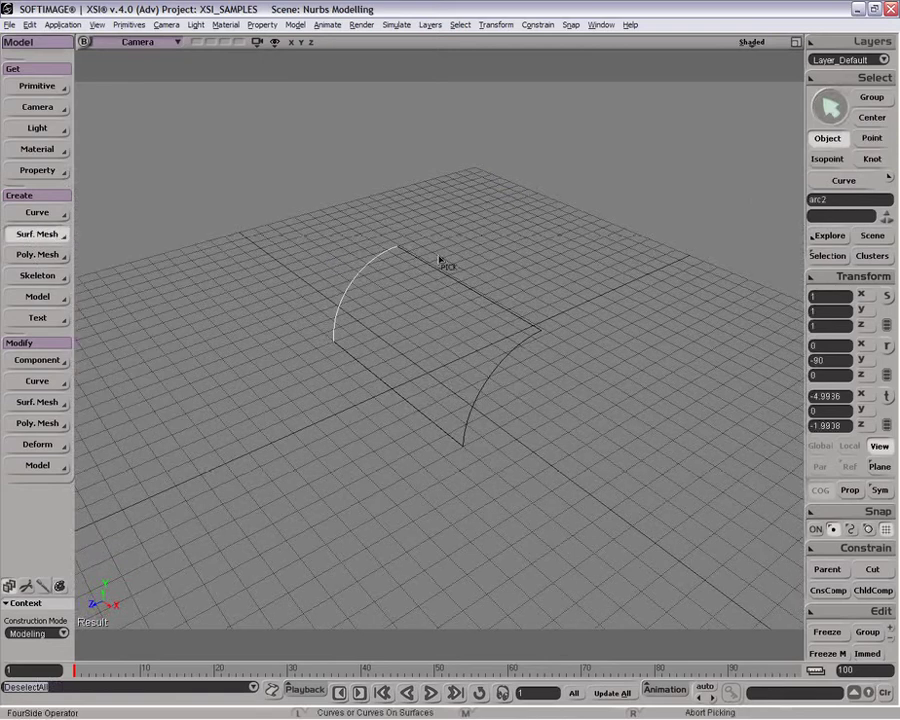
pyautogui.click(428, 265)
pyautogui.click(512, 386)
pyautogui.click(432, 375)
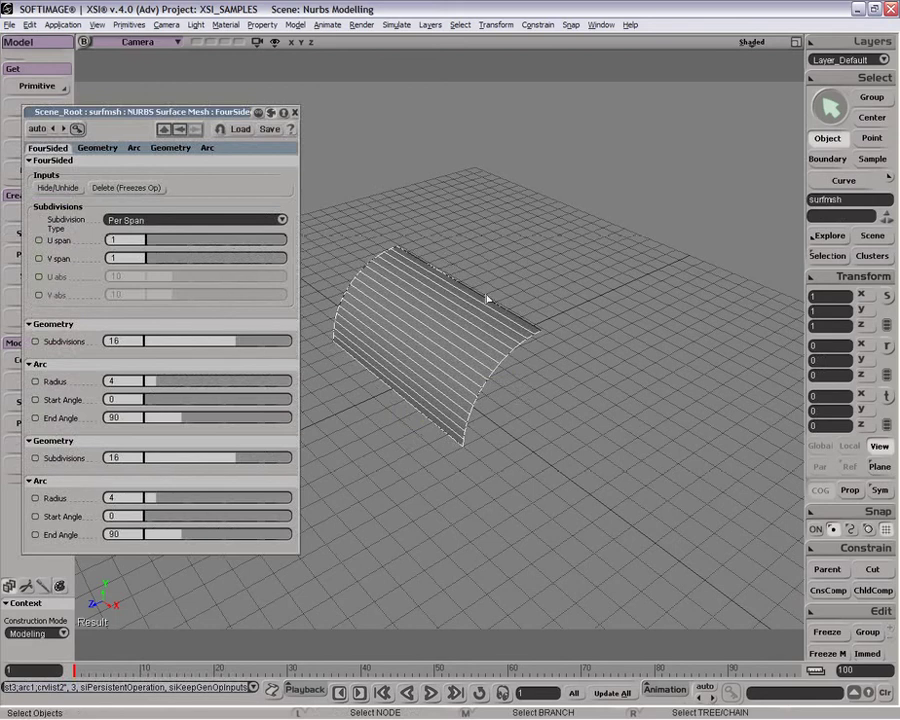
pyautogui.press('o')
pyautogui.moveTo(492, 315); pyautogui.dragTo(510, 320)
pyautogui.press('Escape')
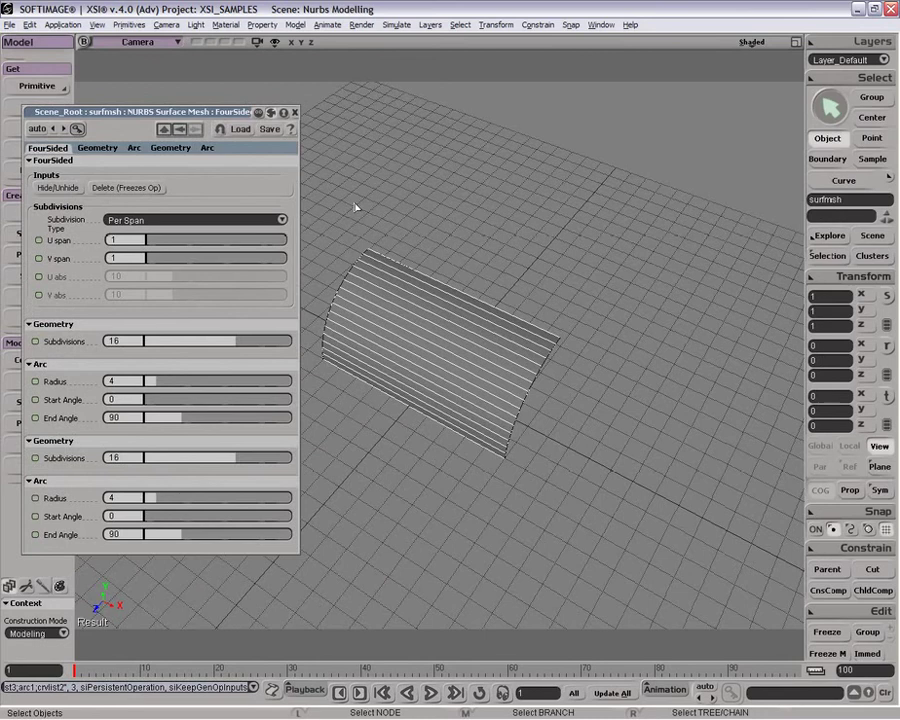
# Delete the four-sided surface and hide the members of the foursided group.
pyautogui.click(295, 112)
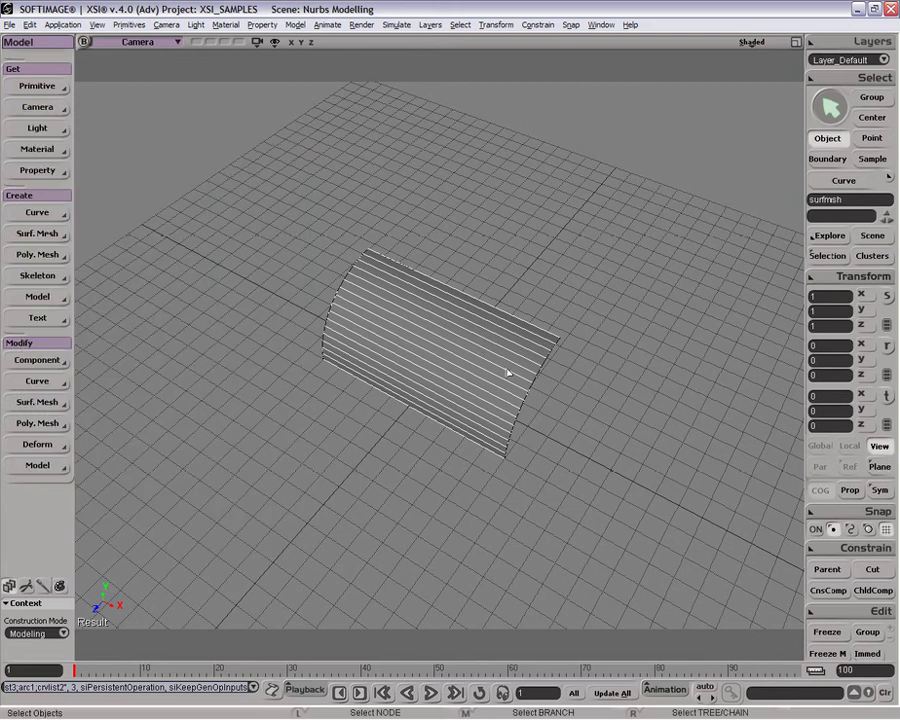
pyautogui.press('Delete')
pyautogui.press('8')
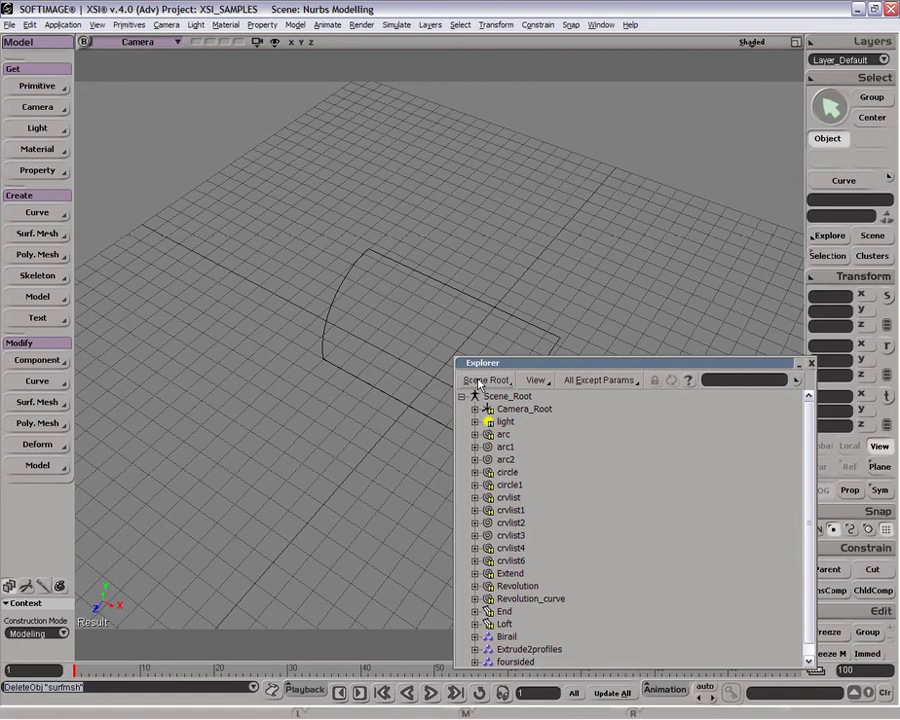
pyautogui.middleClick(518, 650)
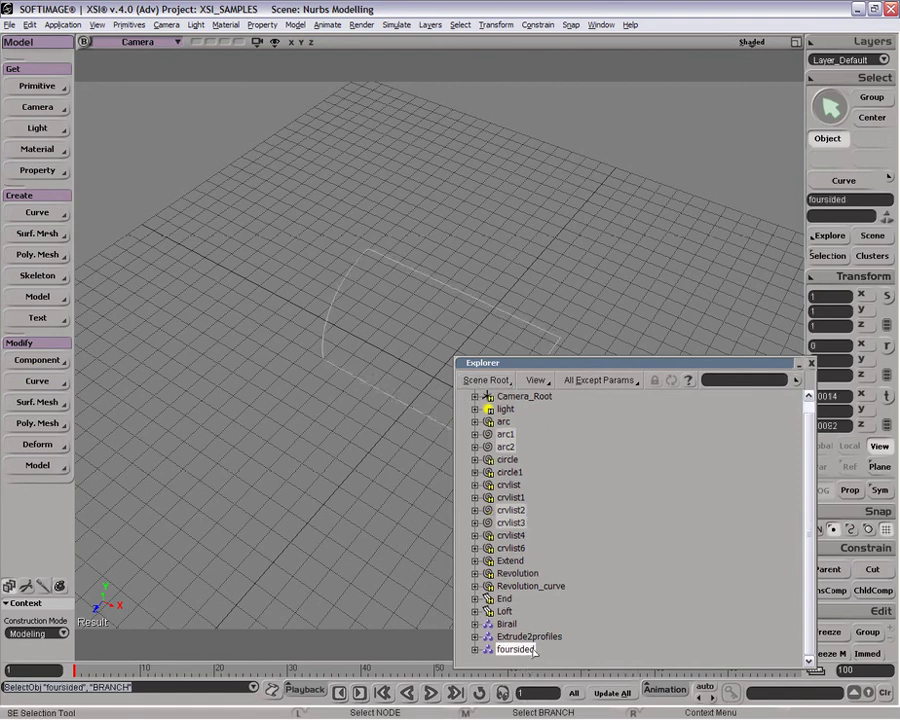
pyautogui.press('h')
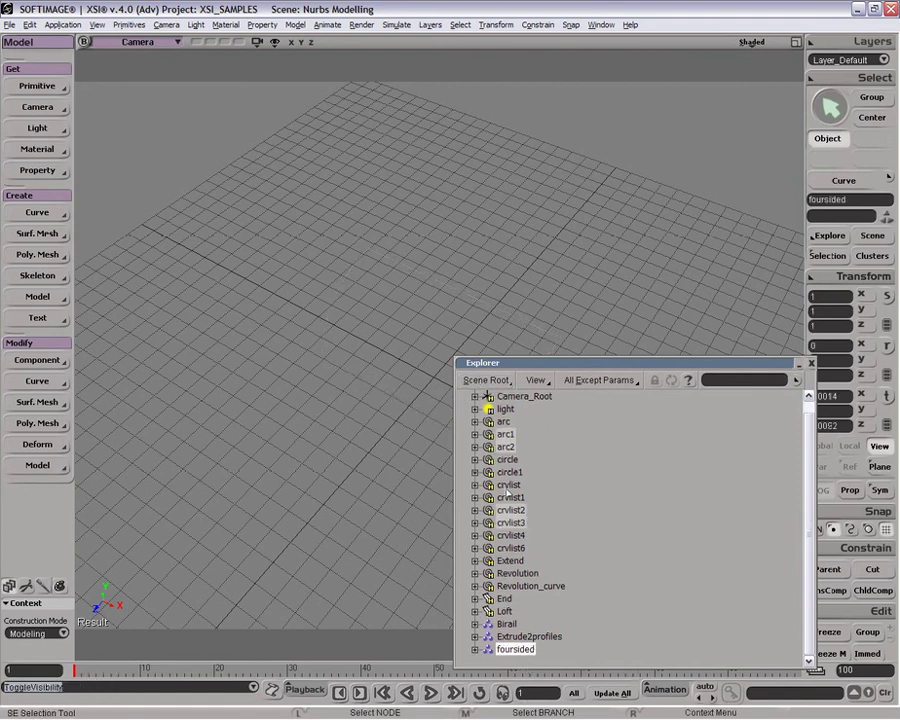
# Unhide the Revolution profile and the Revolution_curve axis, and collapse the Explorer out of the way.
pyautogui.click(33, 238)
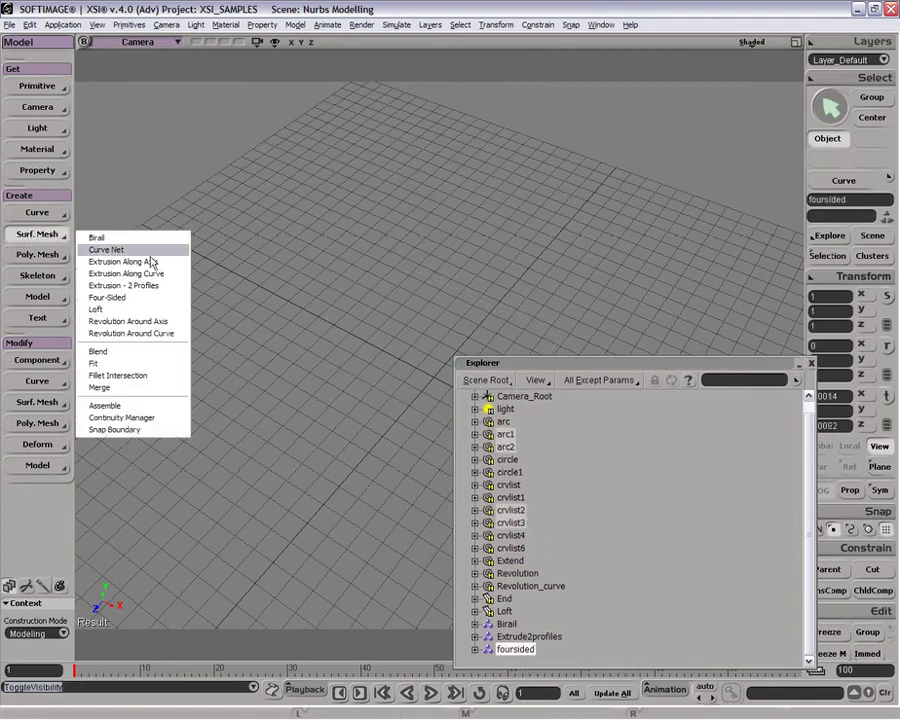
pyautogui.click(176, 309)
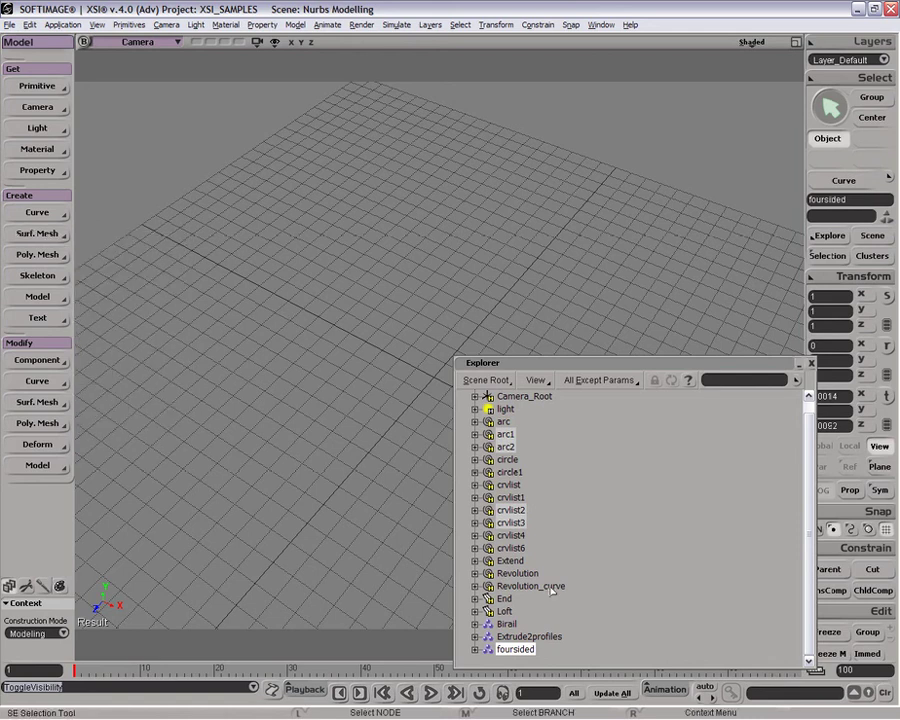
pyautogui.middleClick(530, 575)
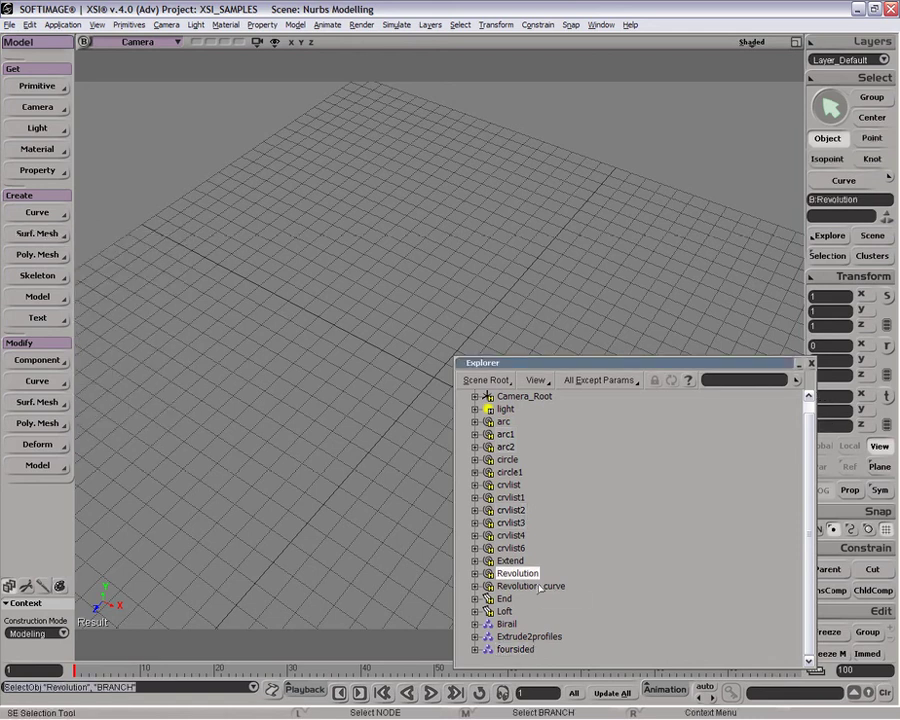
pyautogui.press('h')
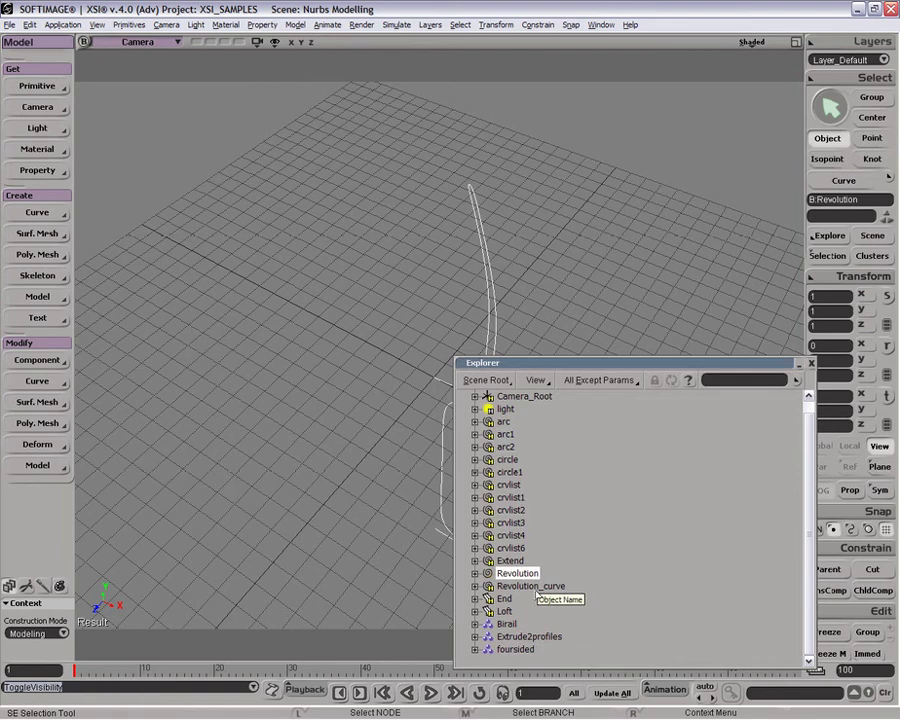
pyautogui.middleClick(536, 588)
pyautogui.doubleClick(744, 364)
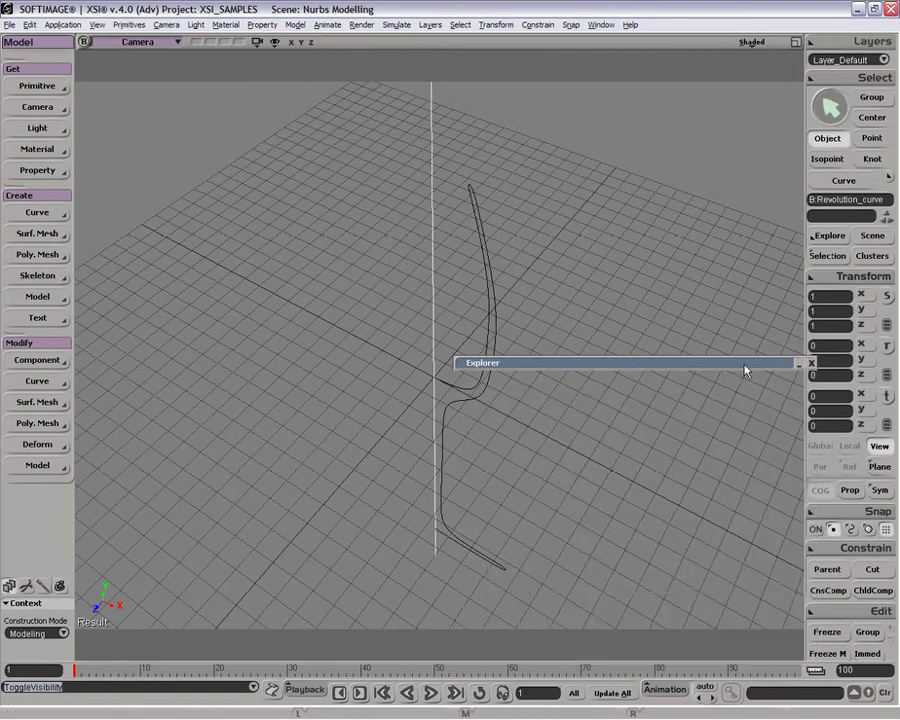
pyautogui.moveTo(729, 364); pyautogui.dragTo(805, 587)
# Create a NURBS surface from the Revolution profile with Revolution Around Axis, using the Y axis and a 360-degree revolution angle.
pyautogui.press('p')
pyautogui.moveTo(590, 445); pyautogui.dragTo(577, 343)
pyautogui.press('o')
pyautogui.press('space')
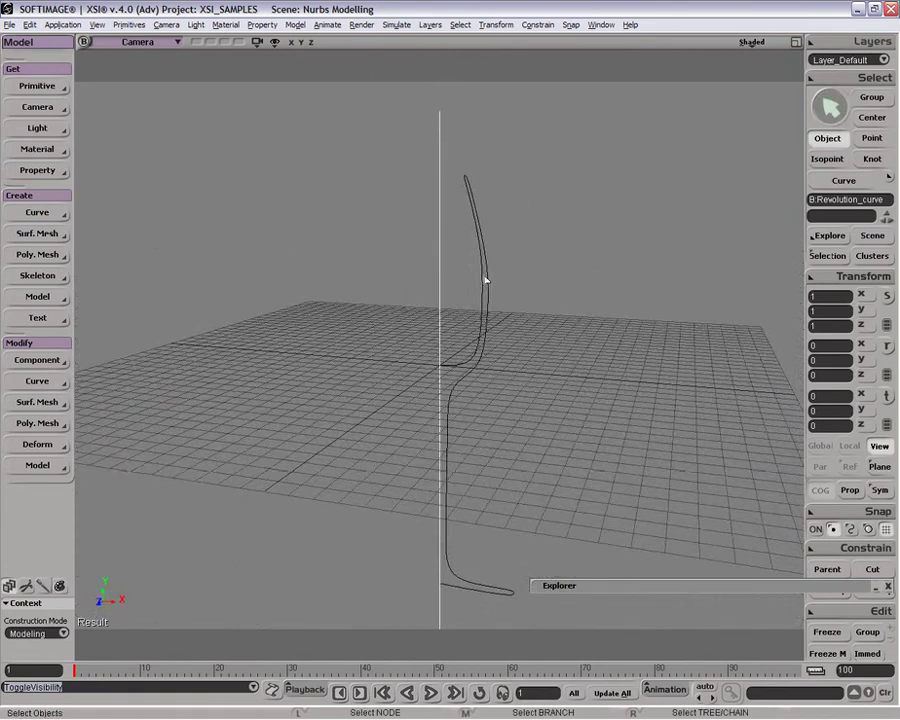
pyautogui.click(477, 281)
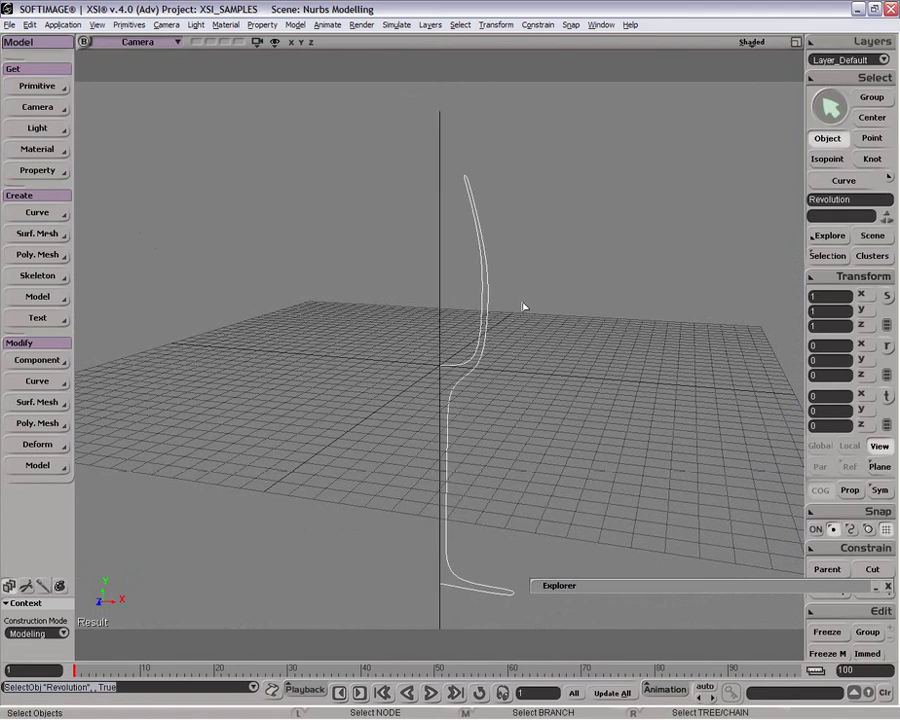
pyautogui.click(50, 235)
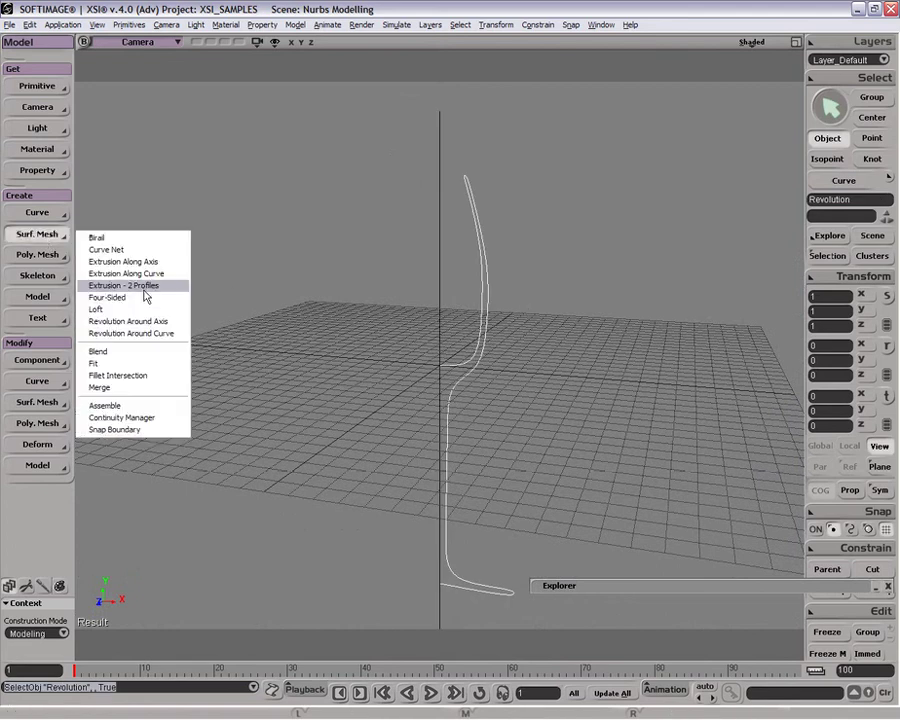
pyautogui.click(150, 322)
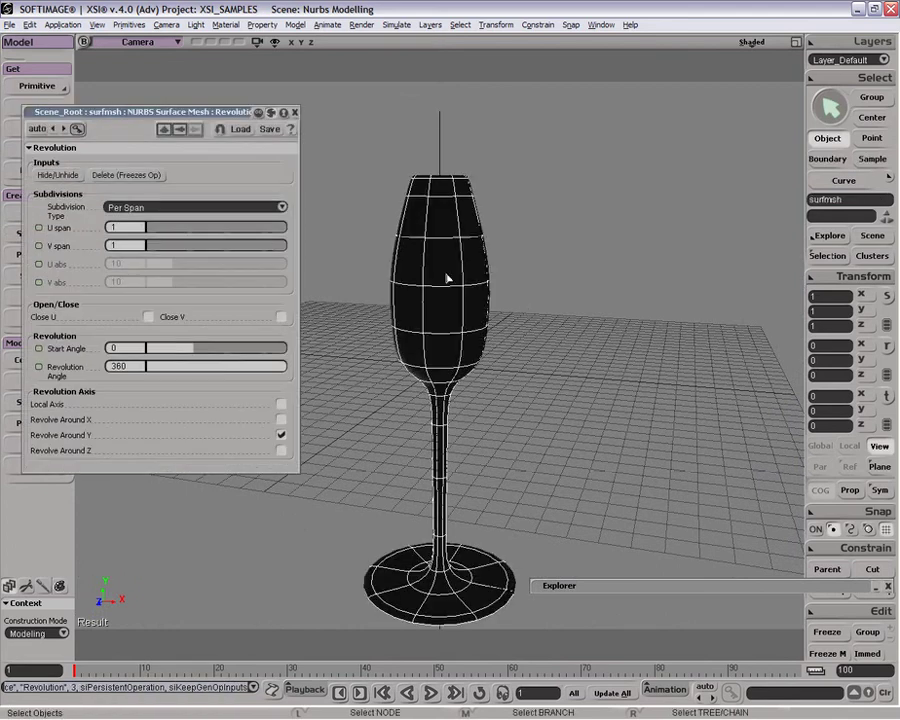
pyautogui.moveTo(156, 111); pyautogui.dragTo(214, 96)
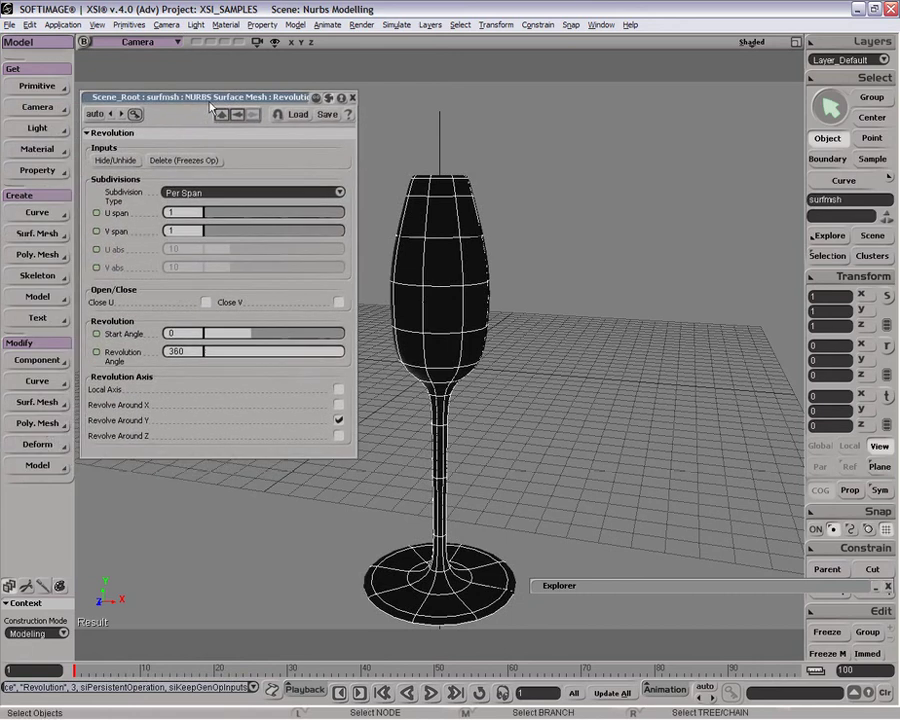
# Invert the normals of the revolved glass surface so its outside is shaded correctly.
pyautogui.click(38, 402)
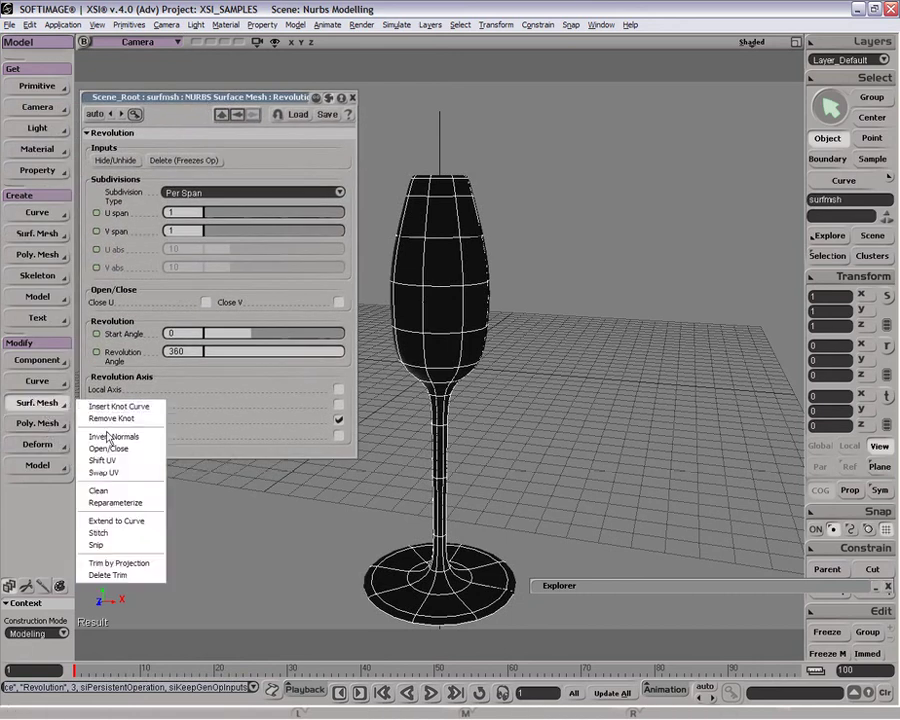
pyautogui.click(120, 433)
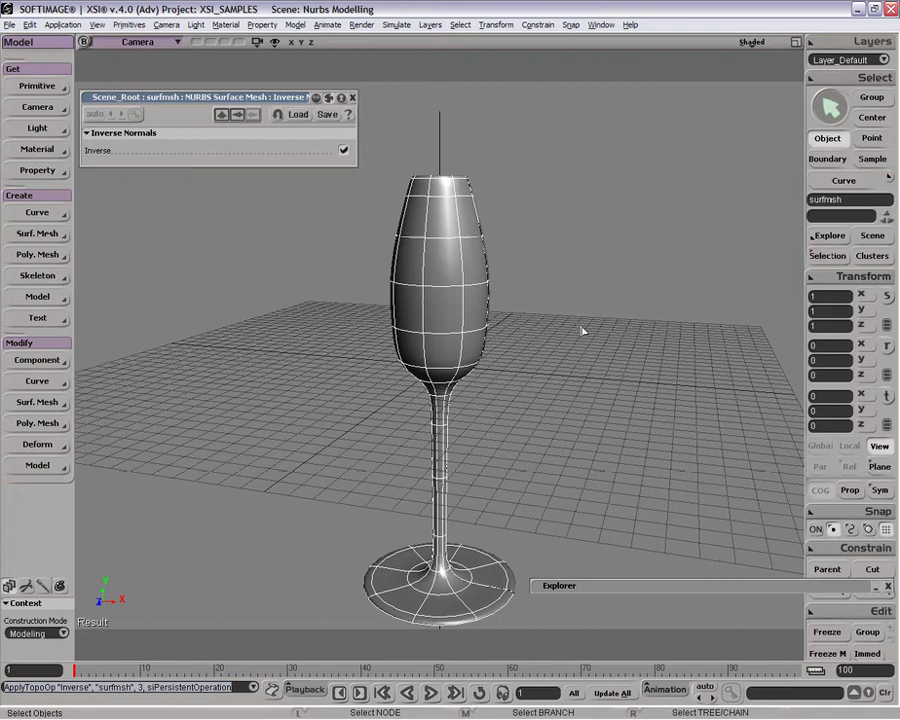
pyautogui.moveTo(583, 302); pyautogui.dragTo(466, 400)
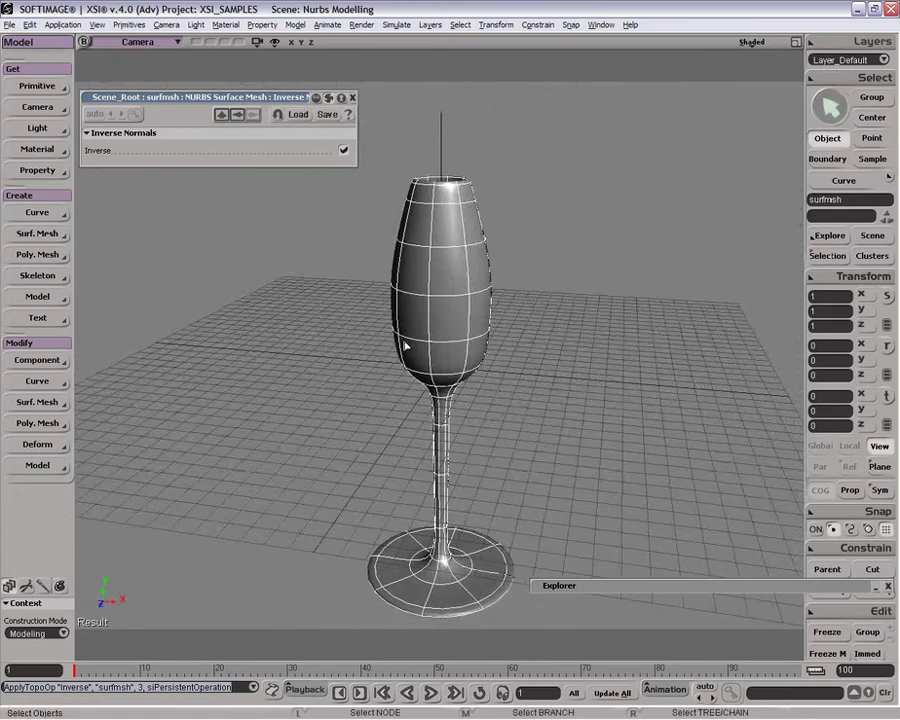
# Delete the revolved glass surface and revolve the Revolution profile around the Revolution_curve axis with Revolution Around Curve.
pyautogui.press('Delete')
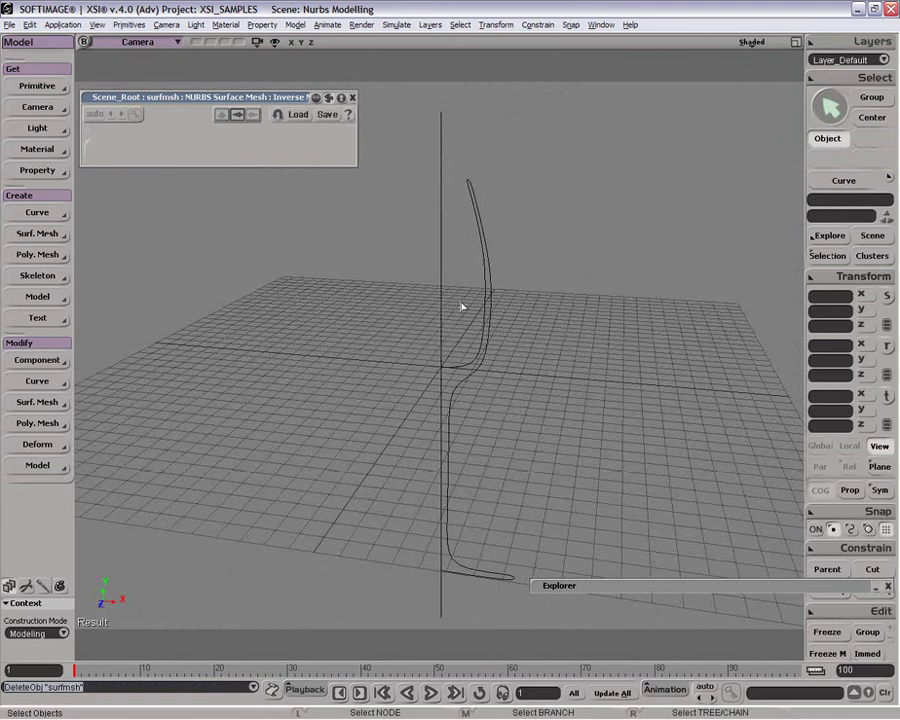
pyautogui.moveTo(468, 301); pyautogui.dragTo(512, 348)
pyautogui.click(353, 97)
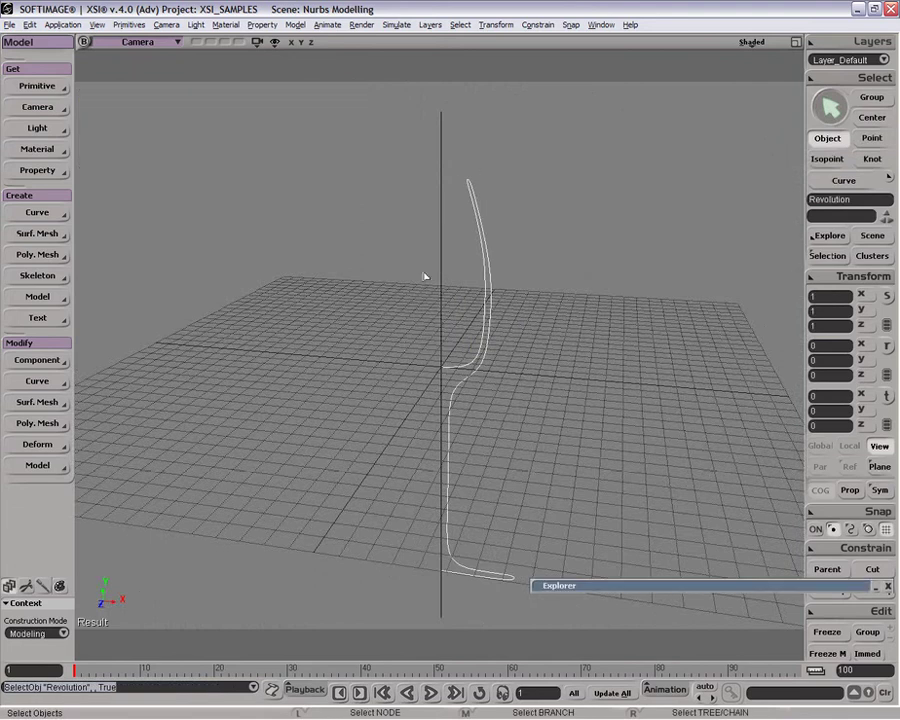
pyautogui.click(40, 238)
pyautogui.click(167, 332)
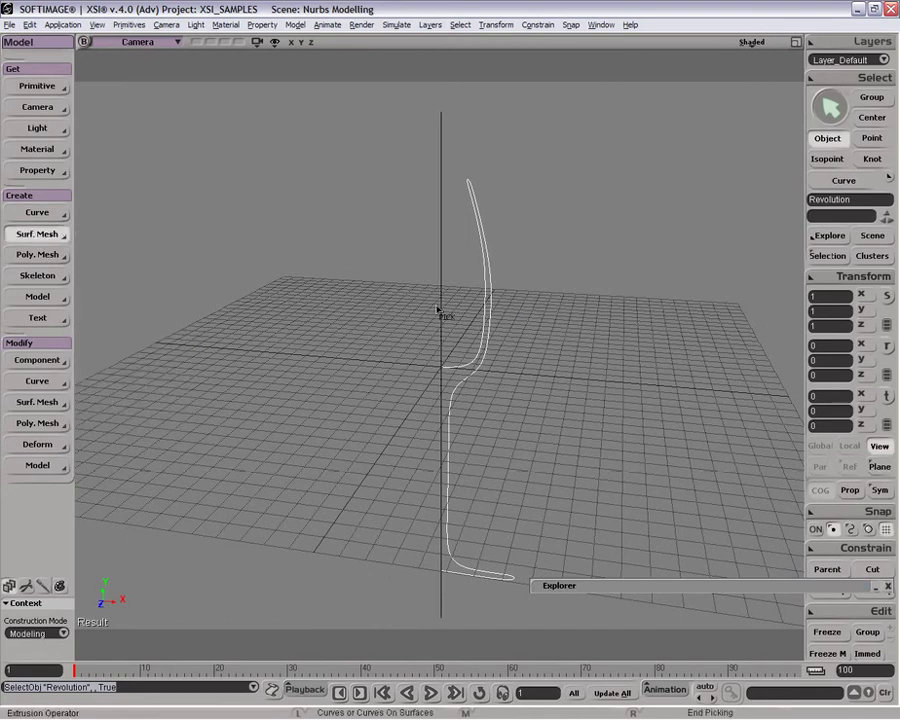
pyautogui.click(453, 315)
# Try moving the Revolution_curve axis to reshape the glass surface, and undo the move.
pyautogui.moveTo(429, 124); pyautogui.dragTo(454, 132)
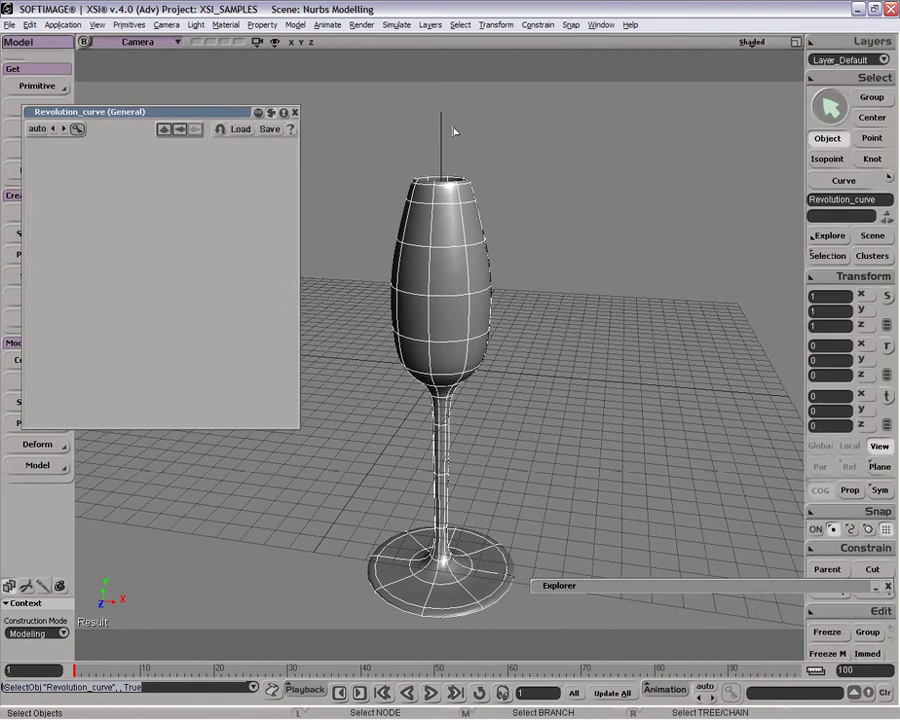
pyautogui.press('v')
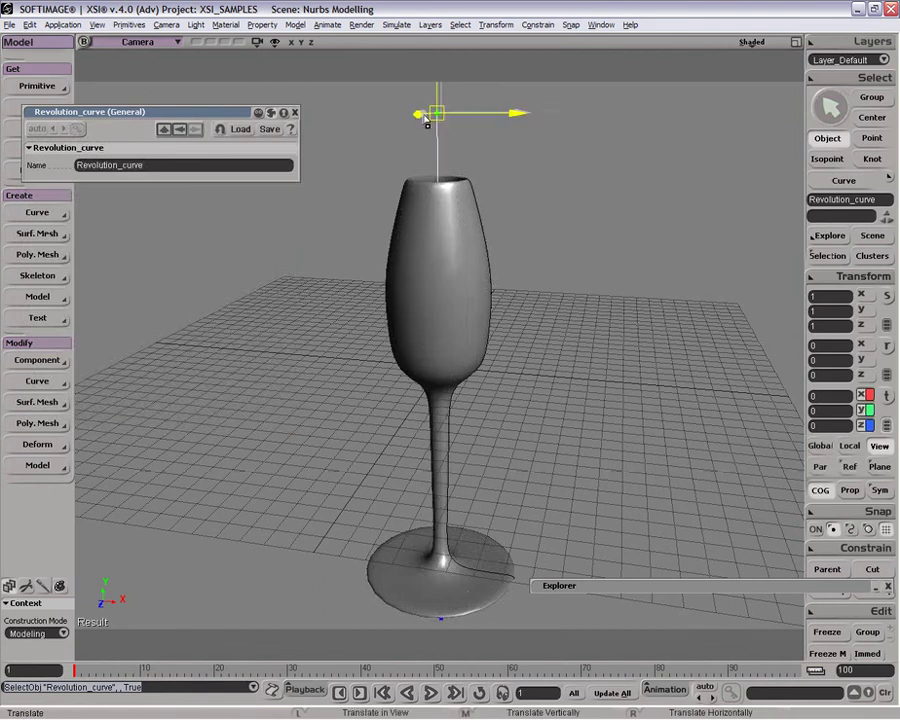
pyautogui.moveTo(427, 122); pyautogui.dragTo(454, 149)
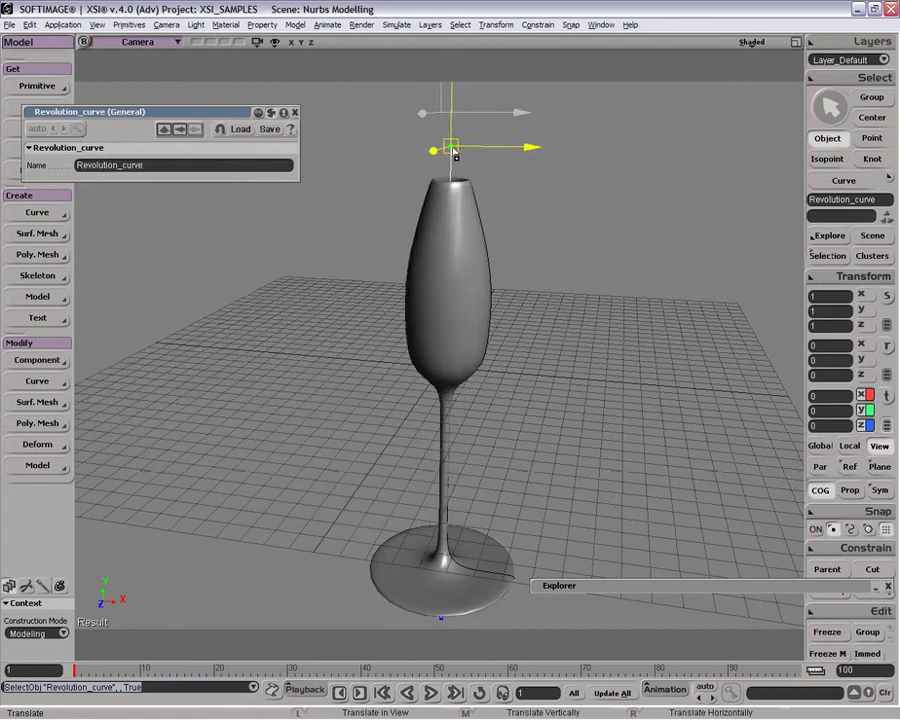
pyautogui.press('space')
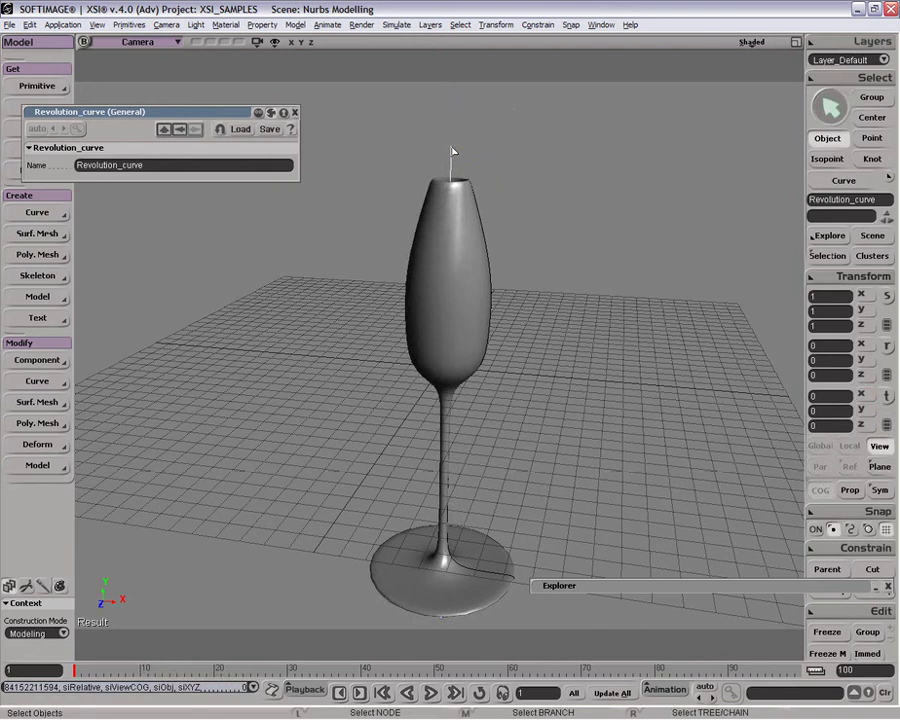
pyautogui.hotkey('ctrl', 'z')
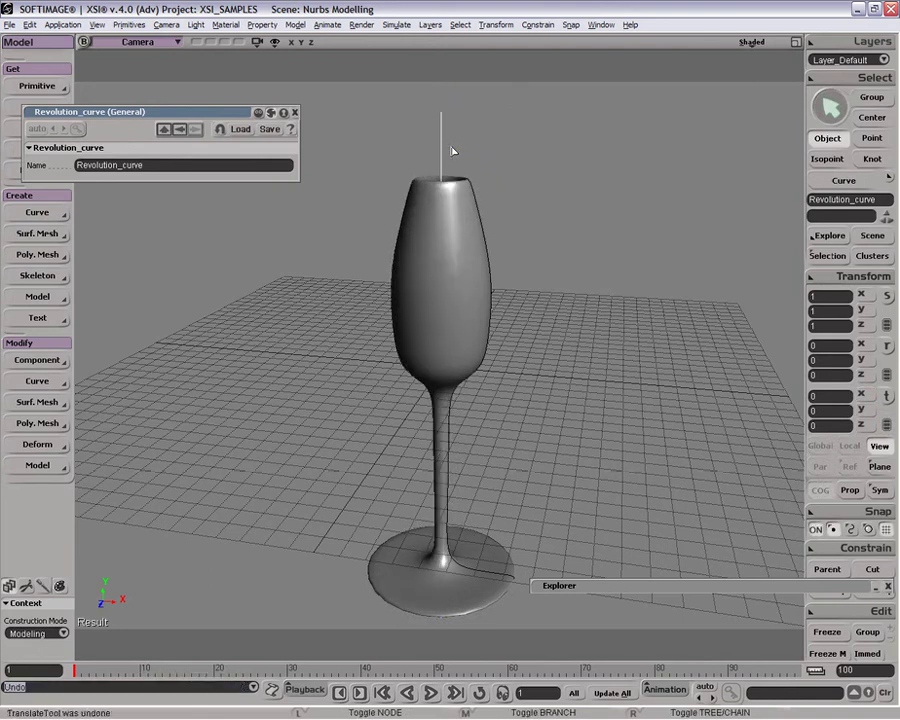
# Delete the revolved glass surface and hide the Revolution profile together with the Revolution_curve axis.
pyautogui.click(471, 258)
pyautogui.press('Delete')
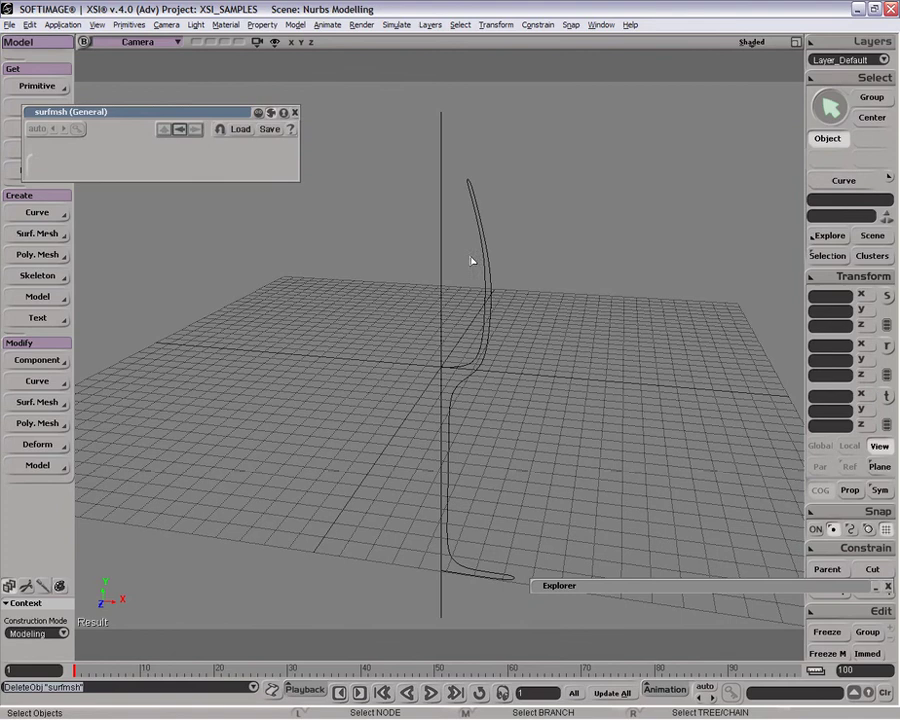
pyautogui.click(486, 330)
pyautogui.press('h')
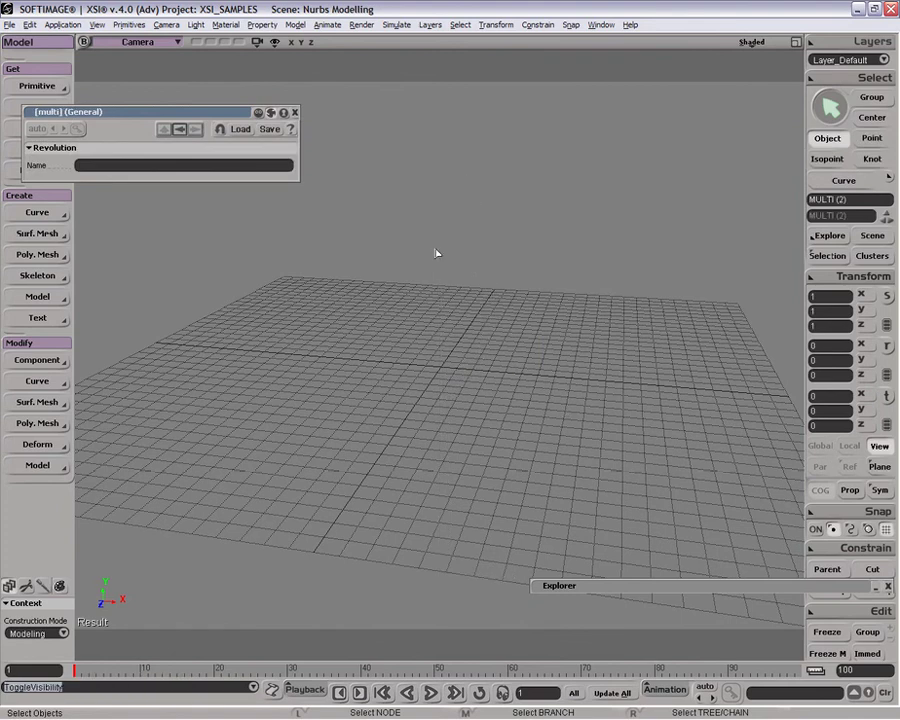
# Unhide the End and Loft surfaces from the Explorer and collapse the Explorer out of the way.
pyautogui.click(58, 234)
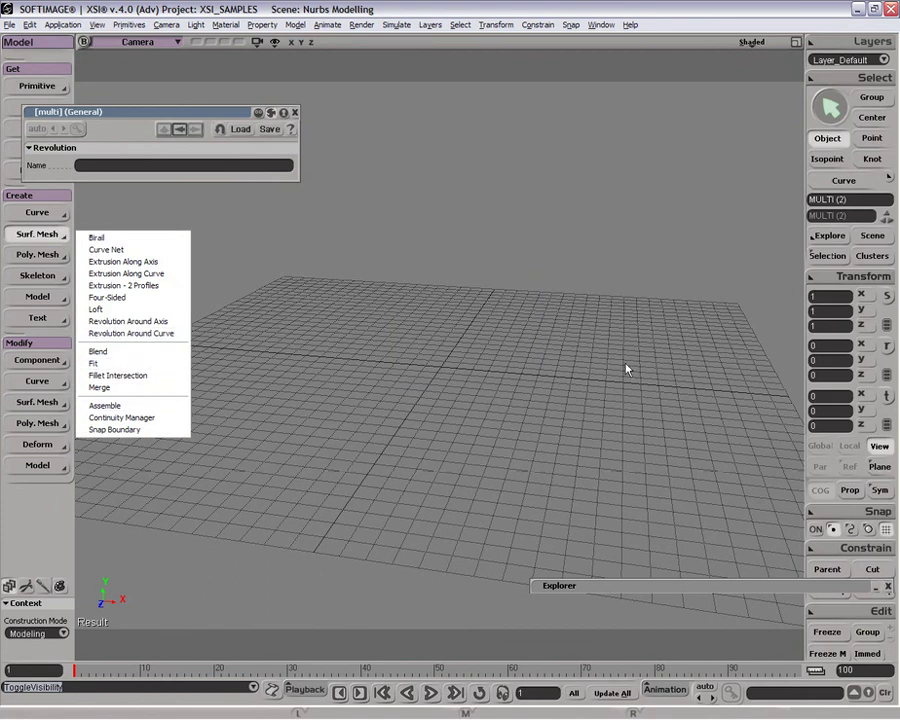
pyautogui.click(660, 432)
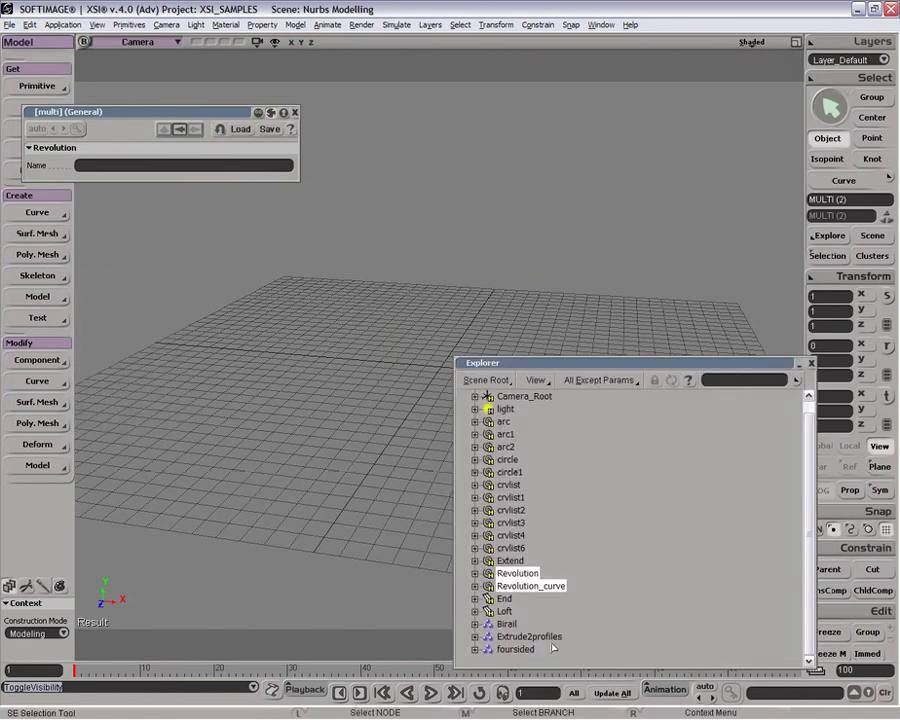
pyautogui.click(506, 600)
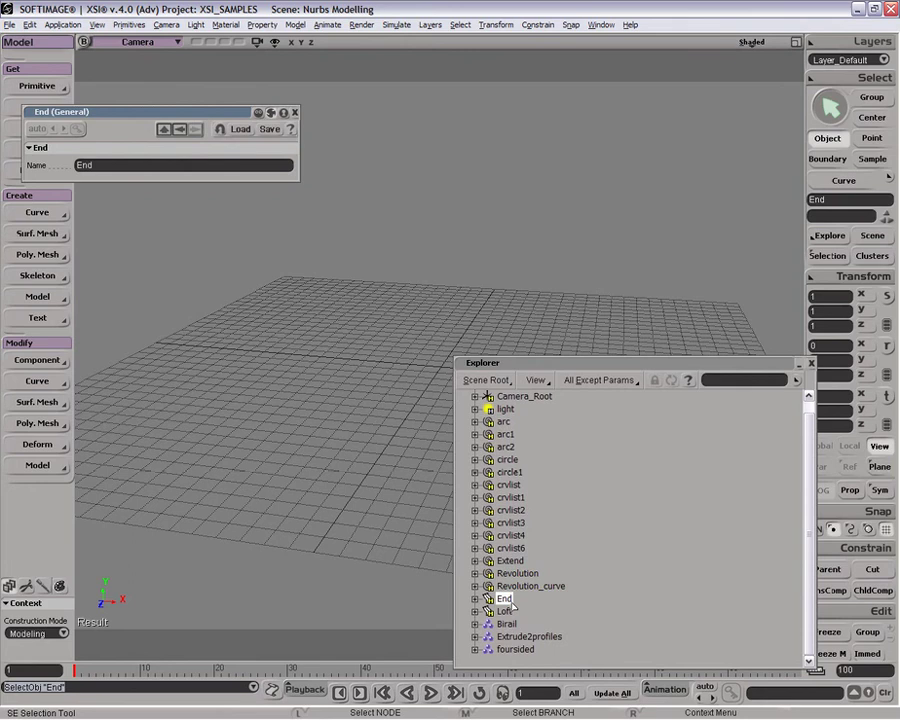
pyautogui.press('h')
pyautogui.click(505, 611)
pyautogui.press('h')
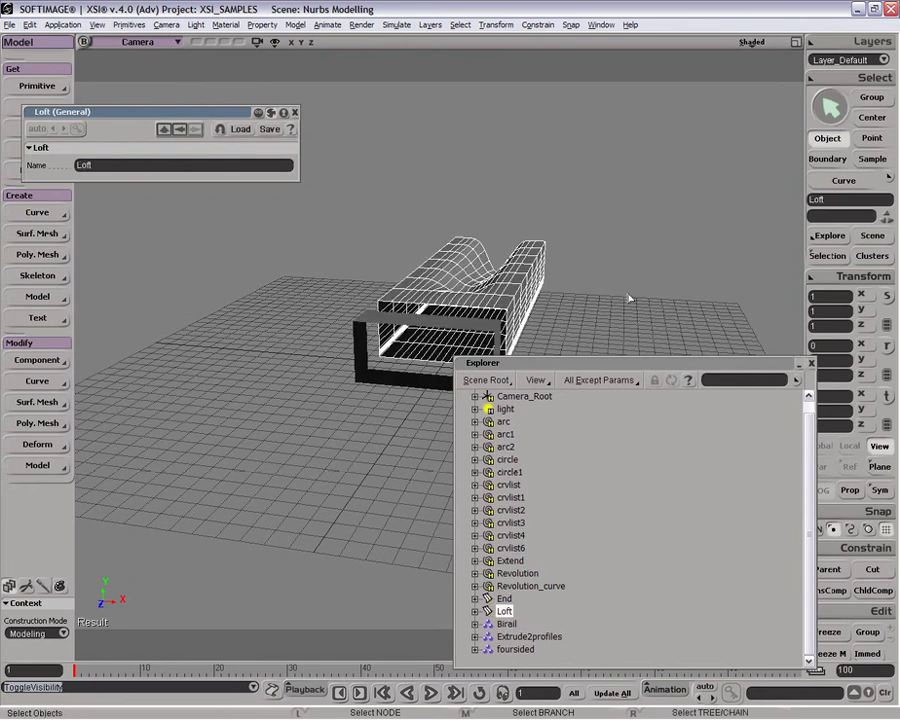
pyautogui.press('o')
pyautogui.moveTo(622, 306); pyautogui.dragTo(440, 305)
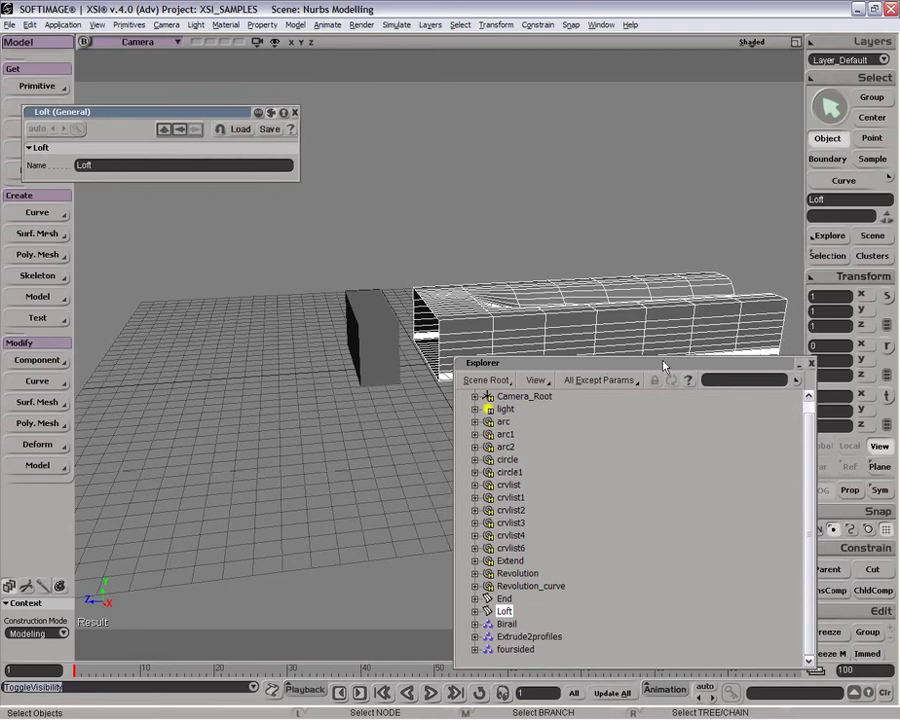
pyautogui.doubleClick(658, 364)
# Create a Blend surface between the facing boundaries of the End and Loft surfaces, and collapse its property page.
pyautogui.press('z')
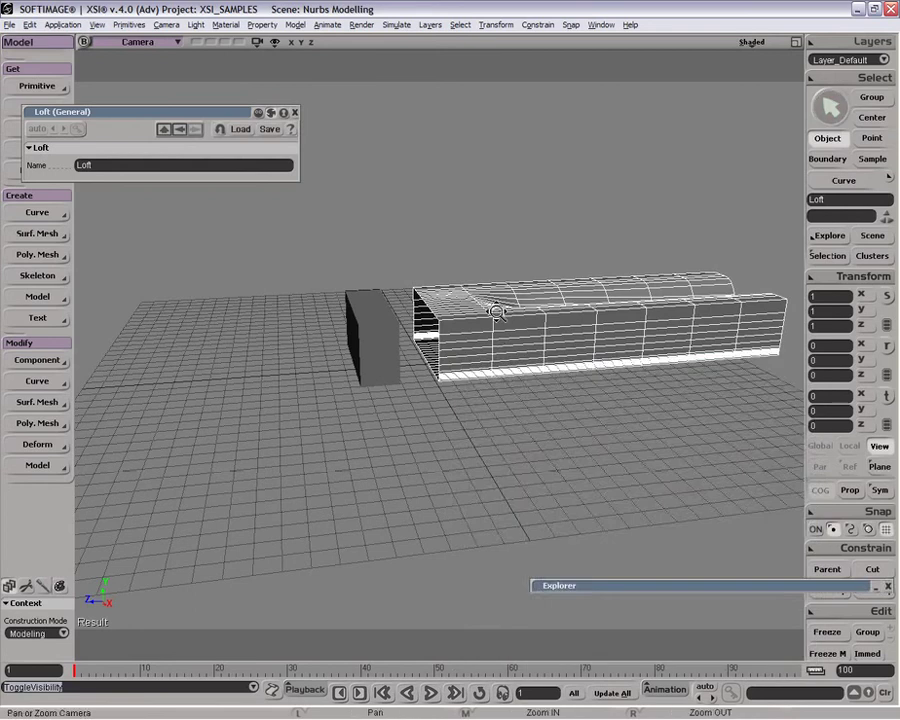
pyautogui.moveTo(494, 311); pyautogui.dragTo(446, 330)
pyautogui.press('p')
pyautogui.moveTo(518, 342); pyautogui.dragTo(300, 355)
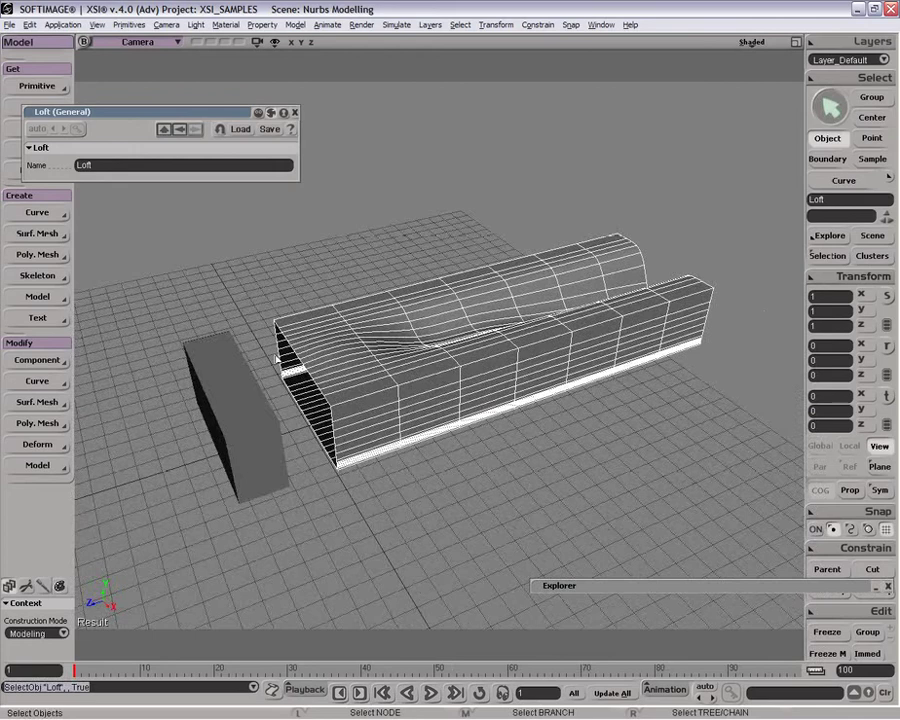
pyautogui.click(230, 254)
pyautogui.click(37, 233)
pyautogui.click(138, 352)
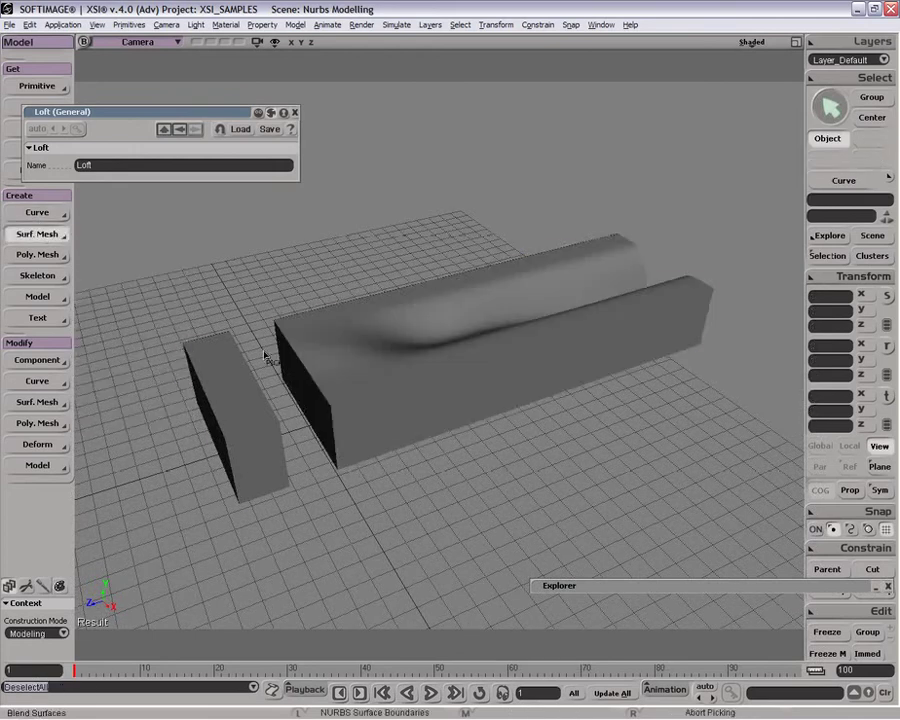
pyautogui.click(250, 368)
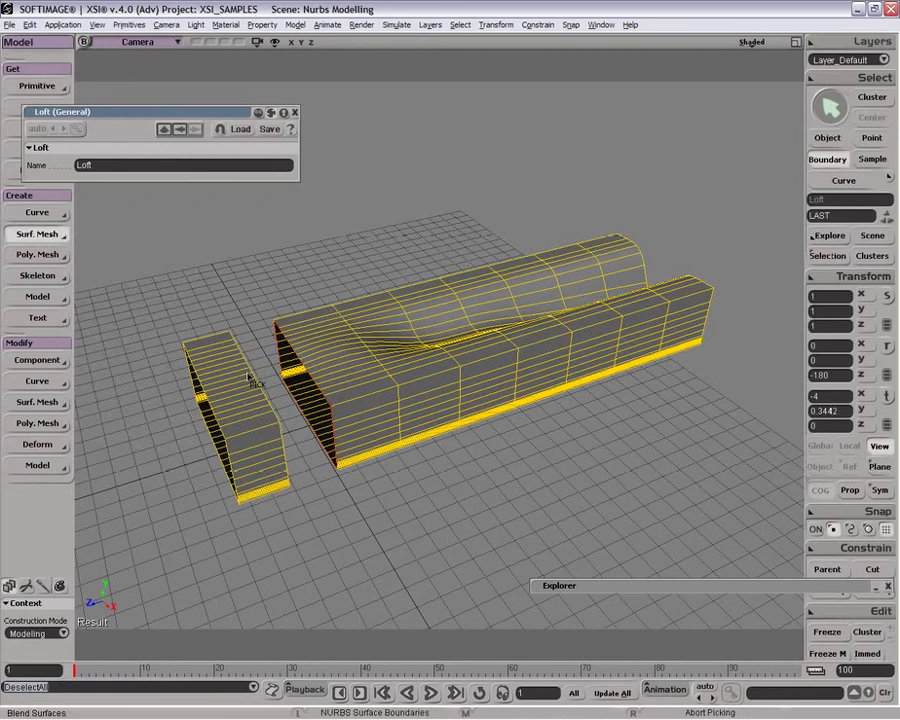
pyautogui.click(270, 375)
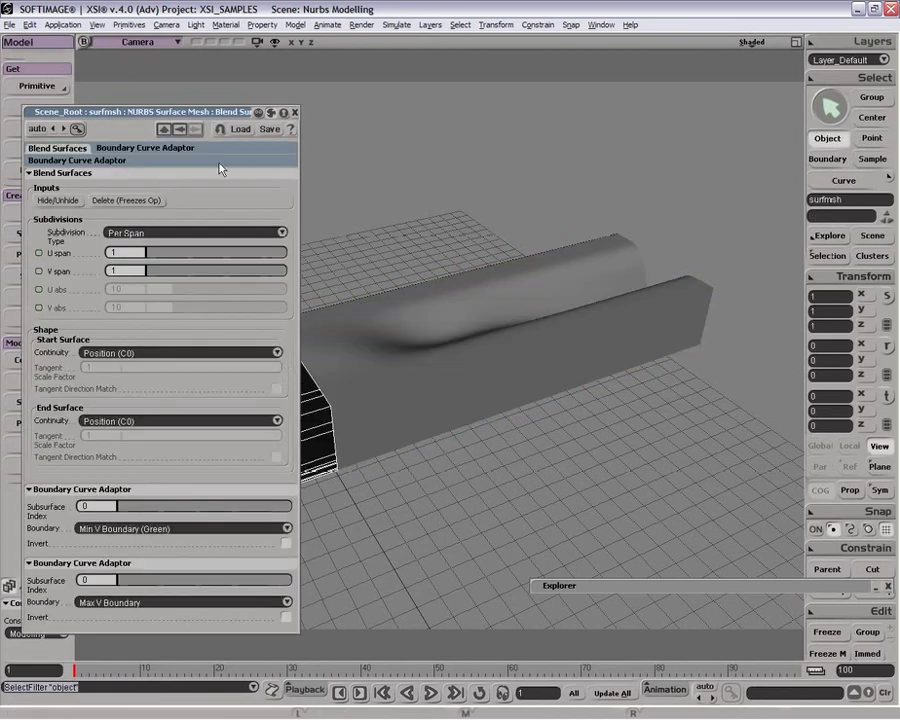
pyautogui.doubleClick(229, 113)
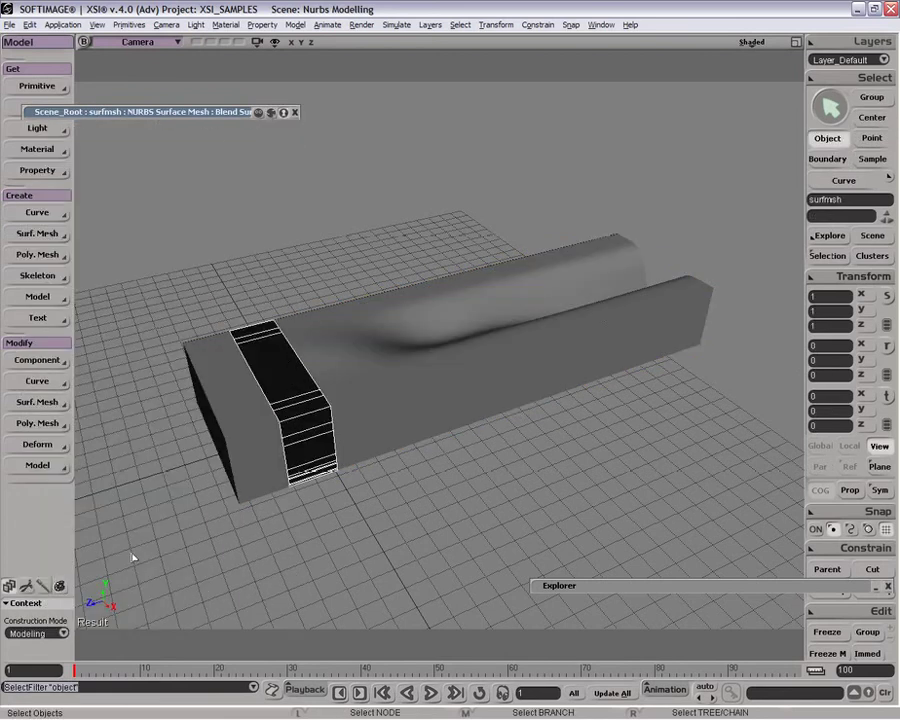
# Invert the normals of the blend surface and deselect it.
pyautogui.click(38, 404)
pyautogui.click(200, 433)
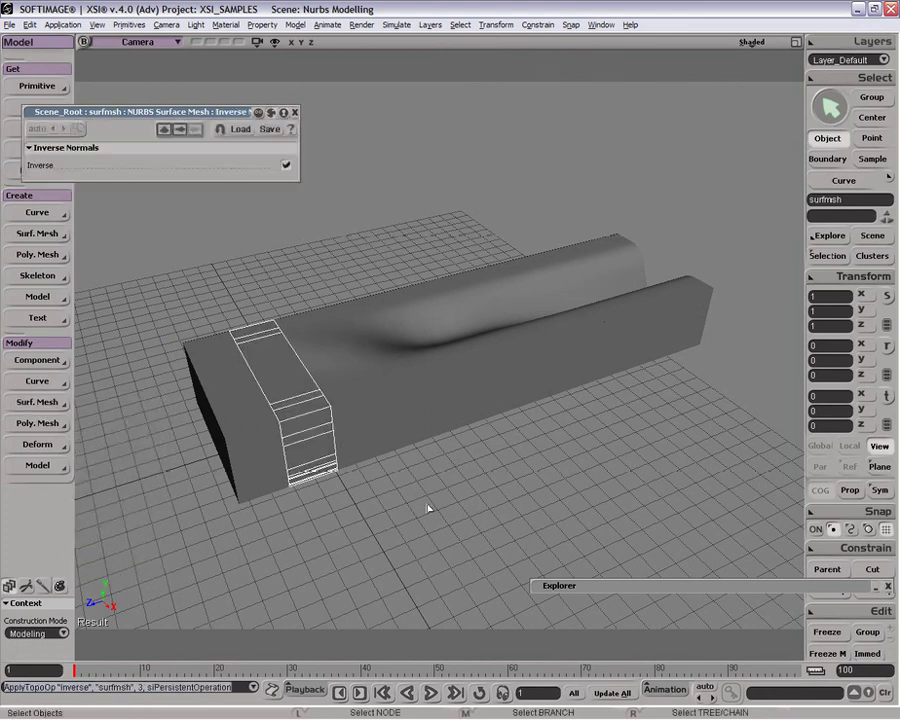
pyautogui.click(460, 490)
# Select the blend surface and its neighbouring surfaces in turn to examine how they meet.
pyautogui.click(255, 381)
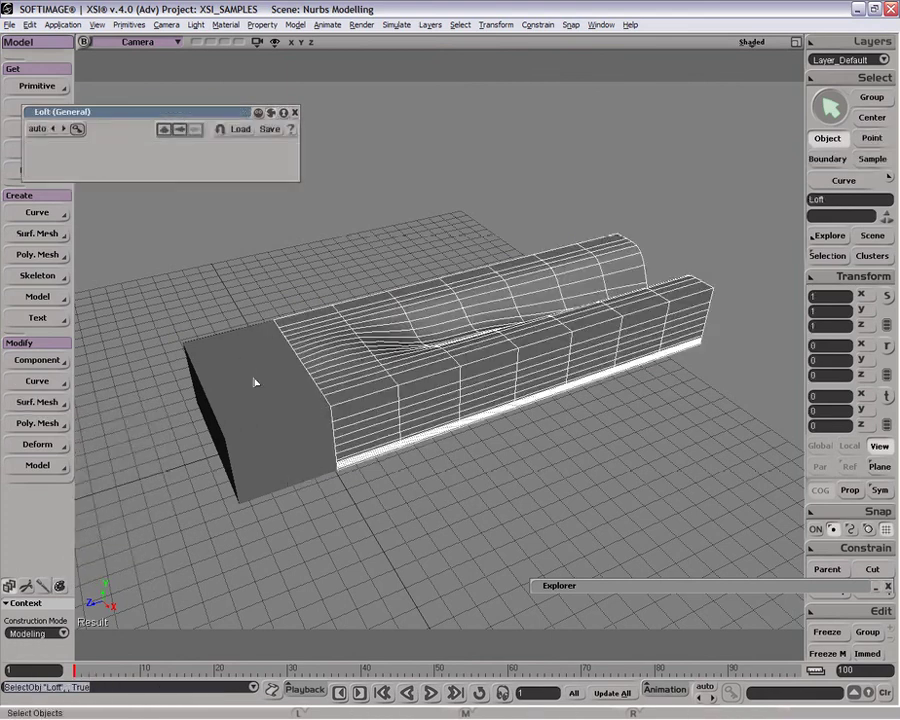
pyautogui.click(247, 387)
pyautogui.click(301, 373)
pyautogui.click(281, 377)
pyautogui.click(249, 382)
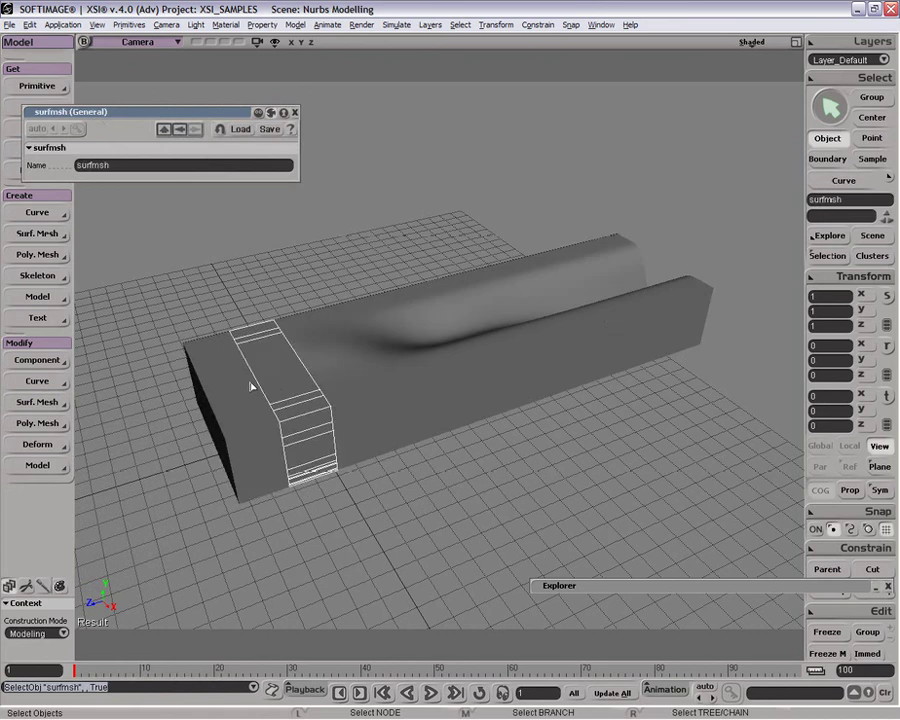
pyautogui.click(227, 402)
pyautogui.click(288, 368)
pyautogui.click(297, 368)
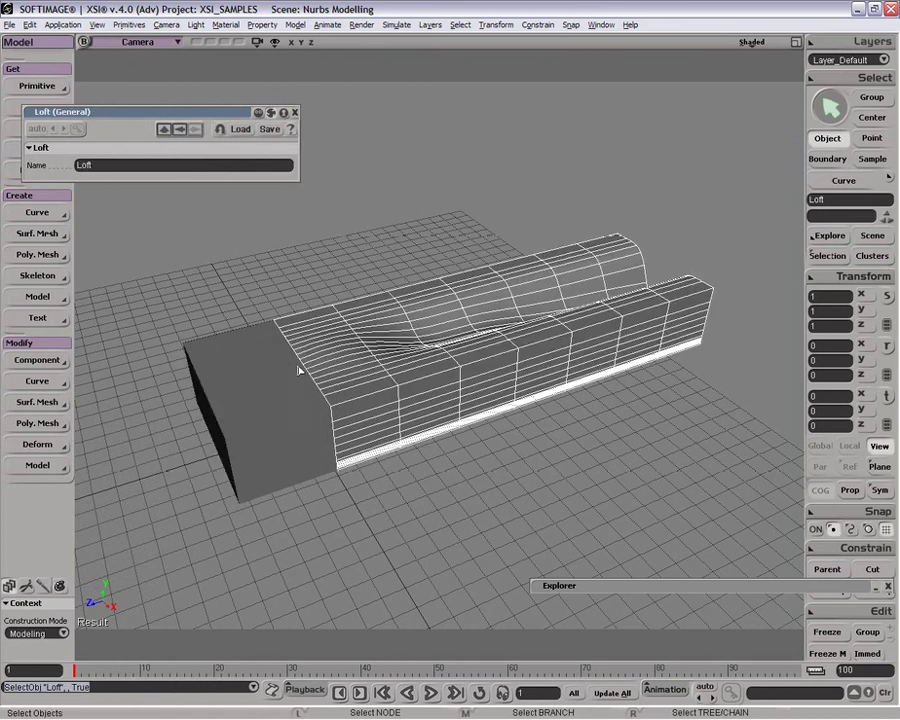
# Remove the blend surface between the End and Loft surfaces, and select the Loft surface.
pyautogui.click(269, 388)
pyautogui.click(251, 398)
pyautogui.click(313, 380)
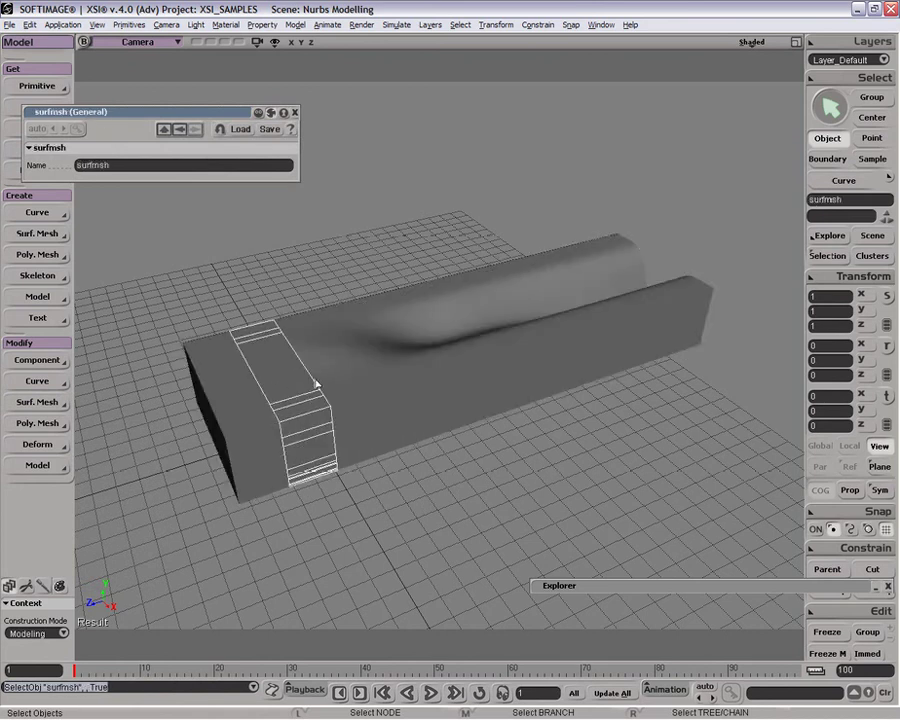
pyautogui.click(276, 399)
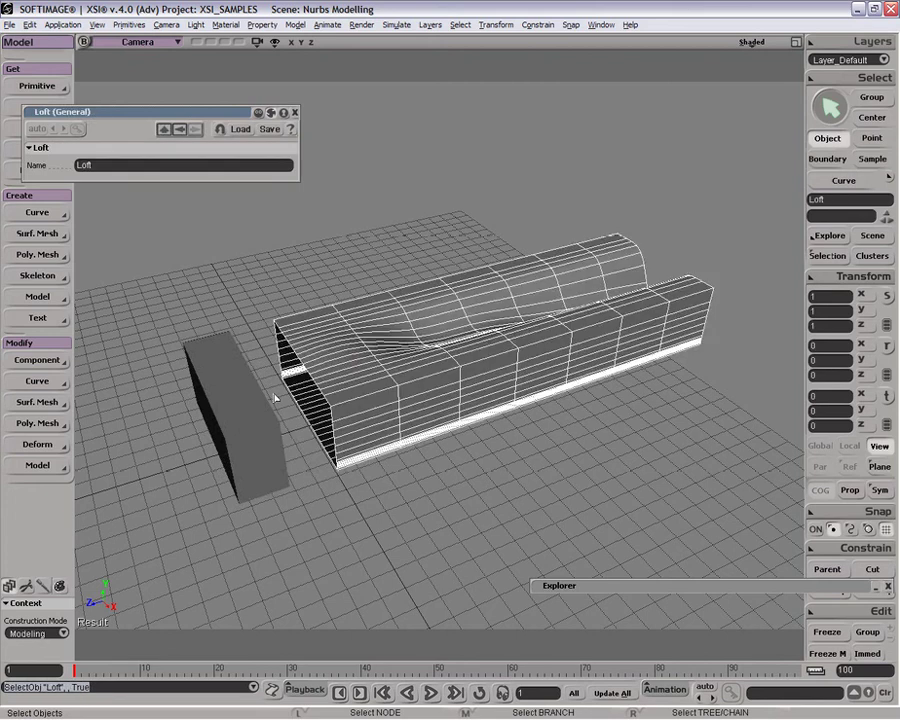
# Create a Fit surface from the Loft surface.
pyautogui.moveTo(221, 366); pyautogui.dragTo(277, 396)
pyautogui.moveTo(276, 346); pyautogui.dragTo(350, 393)
pyautogui.click(181, 285)
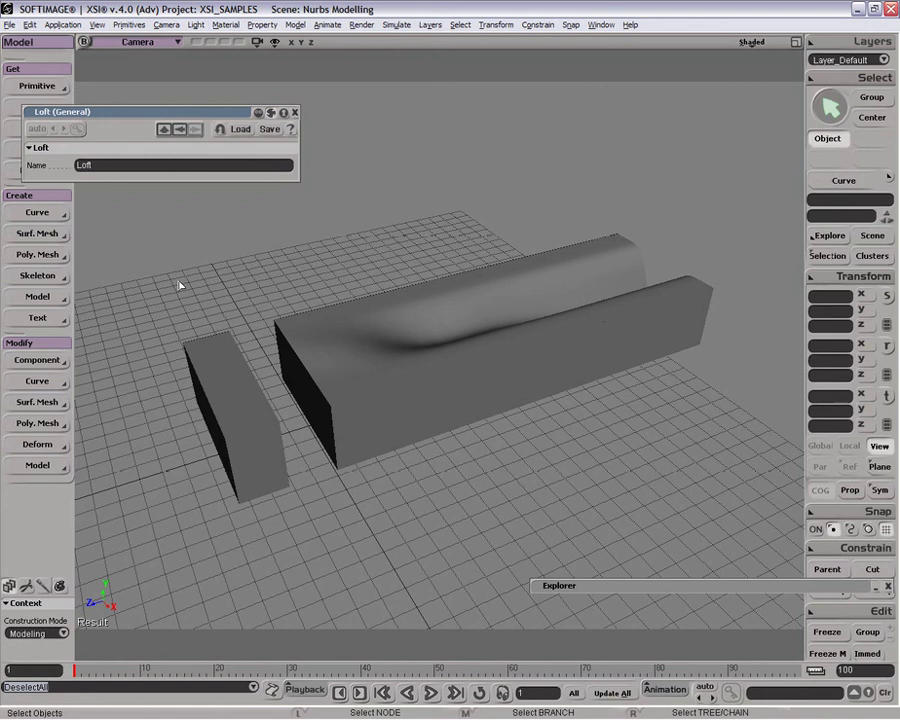
pyautogui.click(43, 238)
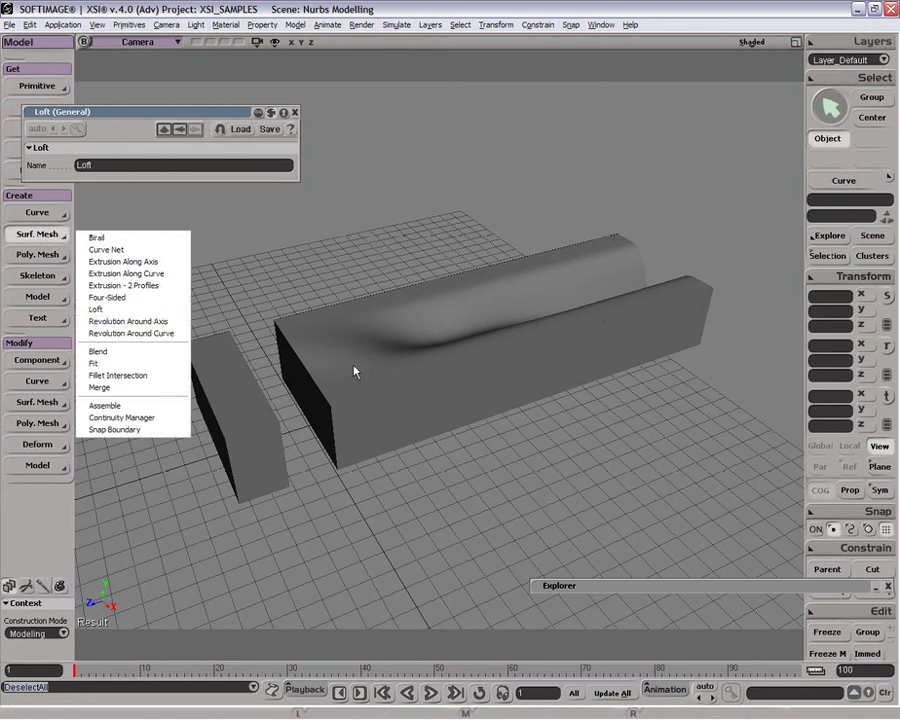
pyautogui.click(240, 330)
pyautogui.click(328, 370)
pyautogui.click(221, 400)
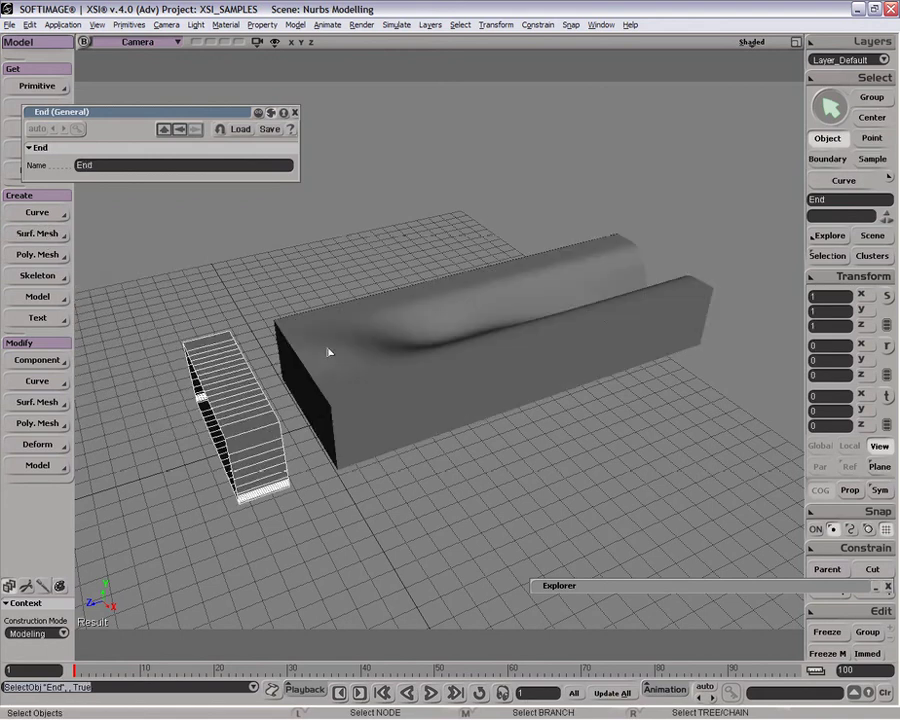
pyautogui.click(327, 352)
pyautogui.click(72, 233)
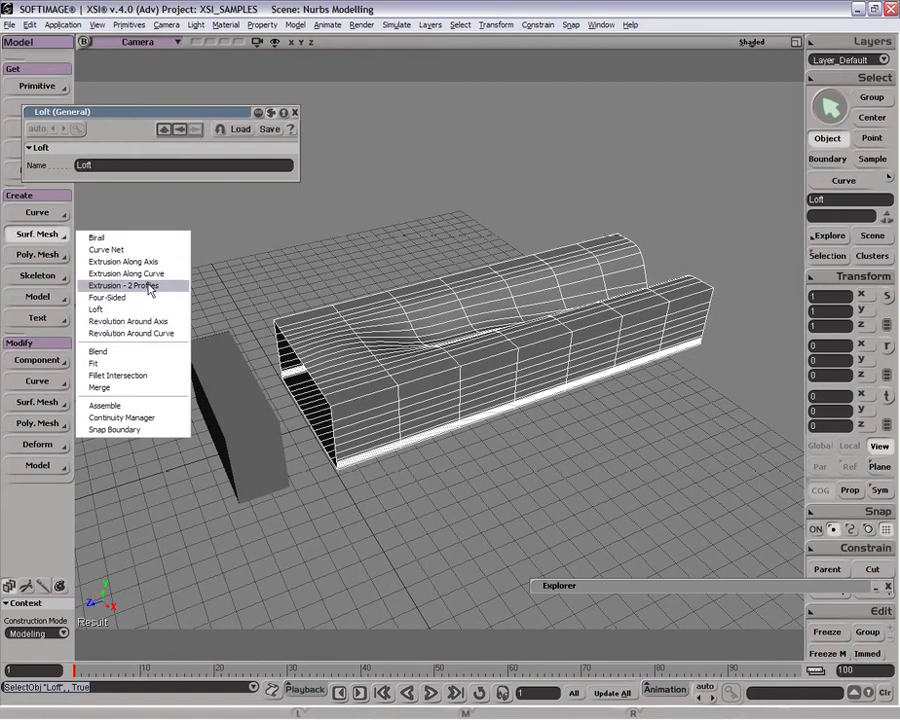
pyautogui.click(178, 362)
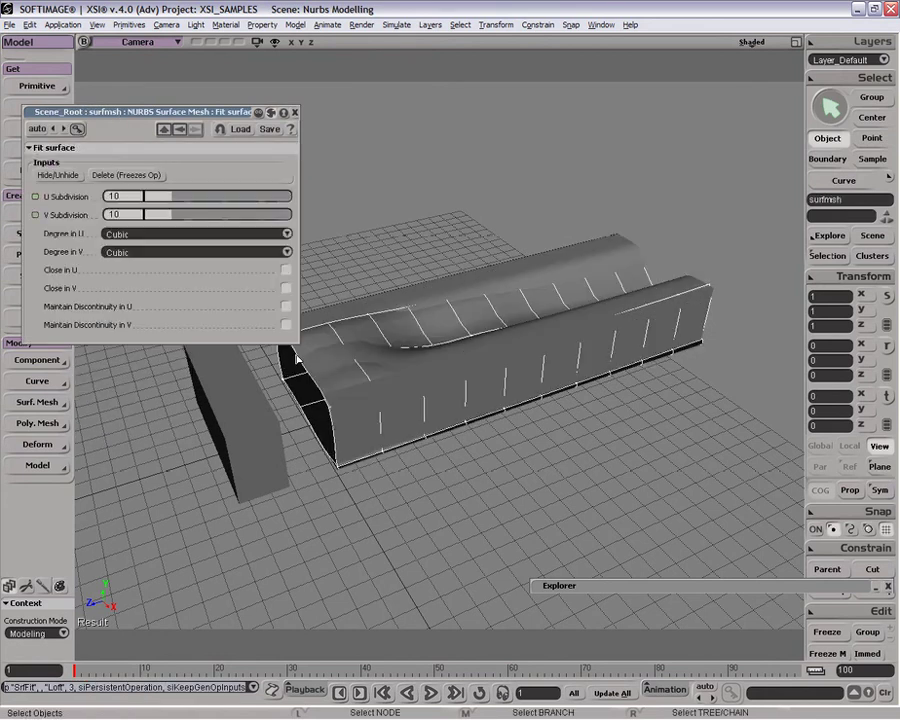
# Set the fit surface's subdivisions to 21 in U and 20 in V, and try Maintain Discontinuity in both directions.
pyautogui.moveTo(145, 196); pyautogui.dragTo(202, 213)
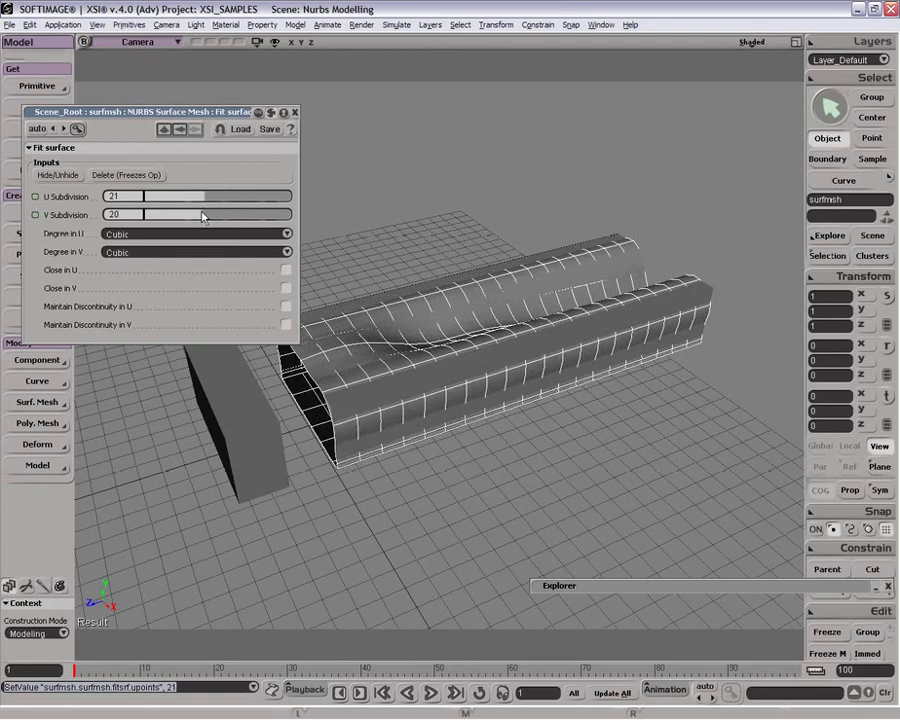
pyautogui.click(286, 306)
pyautogui.click(286, 325)
pyautogui.click(286, 306)
pyautogui.click(286, 325)
# Set the fit surface's degree to Linear in both U and V, and close its property page.
pyautogui.click(194, 235)
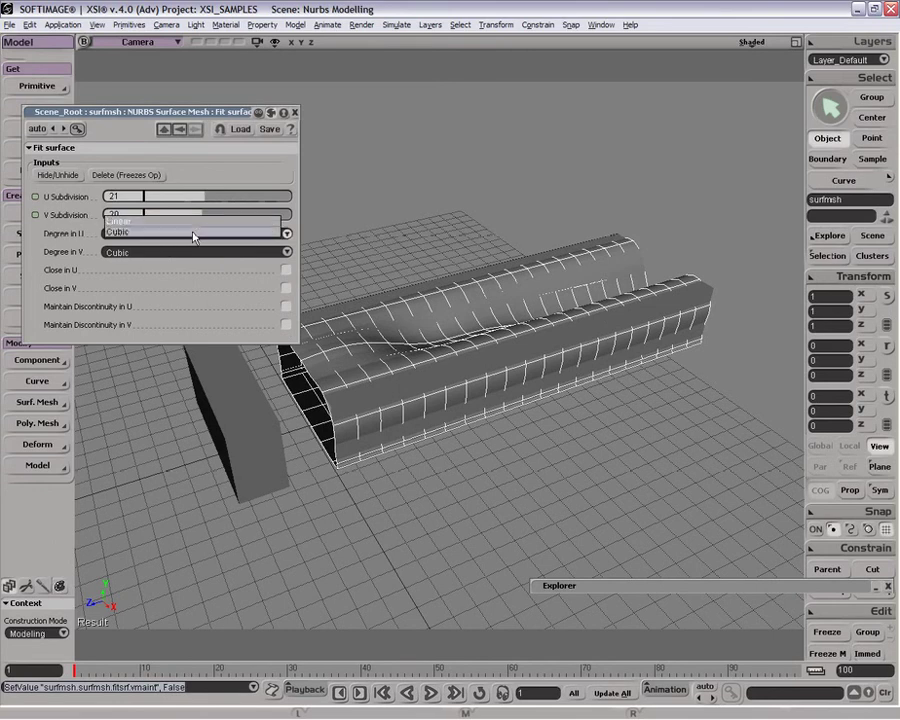
pyautogui.click(192, 217)
pyautogui.click(190, 252)
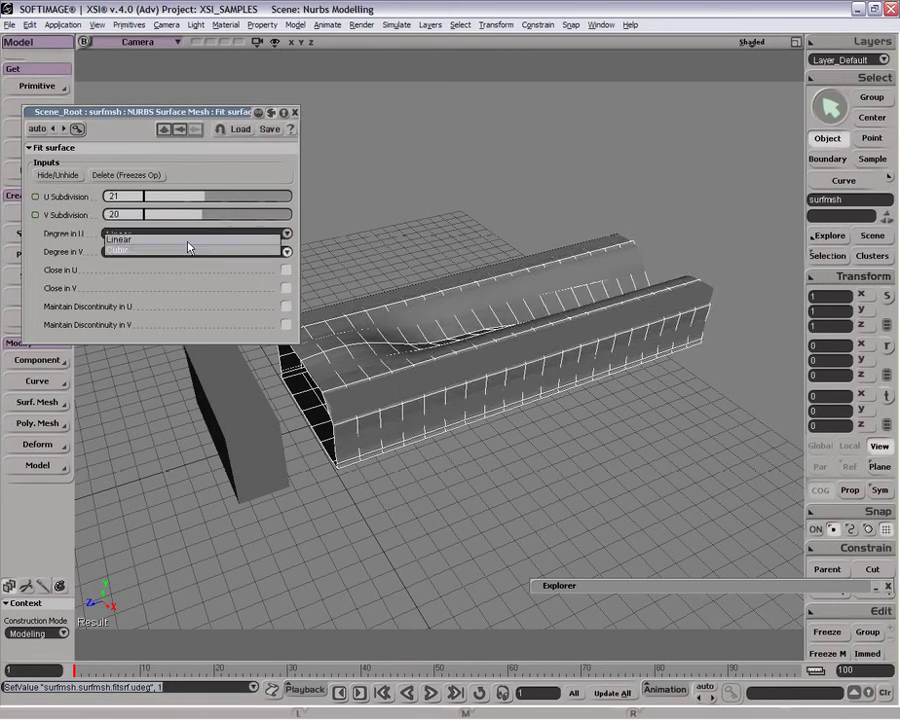
pyautogui.click(191, 236)
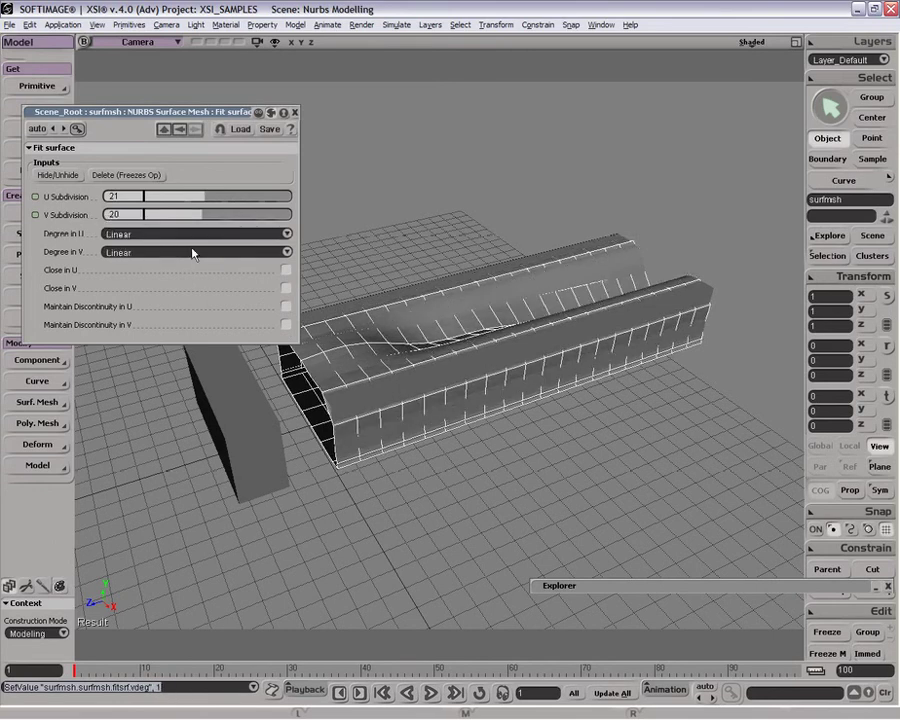
pyautogui.click(295, 112)
# Move the fit surface about 6.36 units up in Y, away from the Loft surface, and delete it.
pyautogui.press('v')
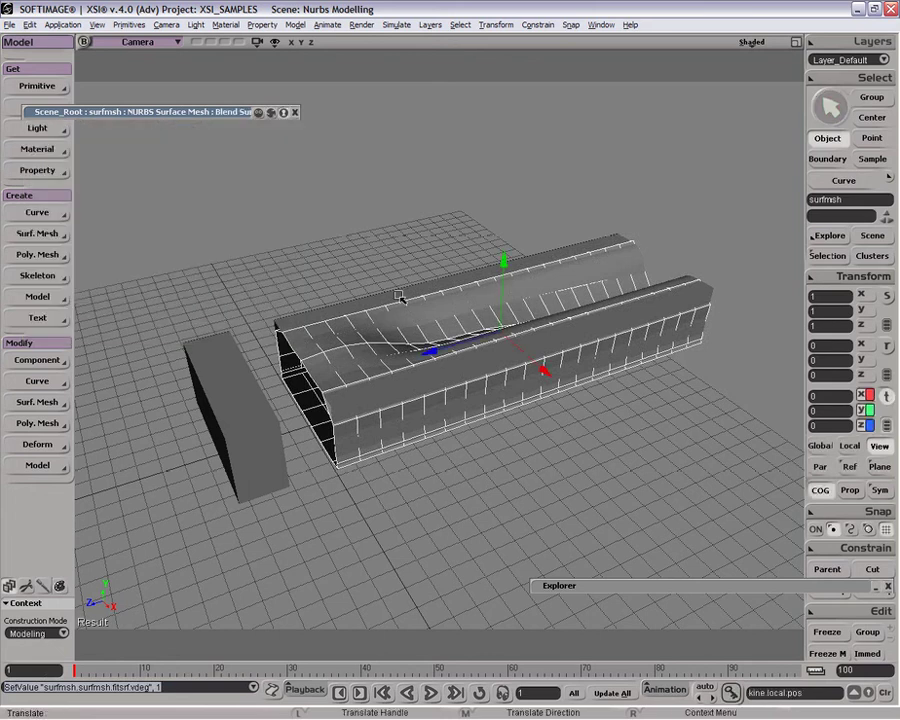
pyautogui.moveTo(516, 297); pyautogui.dragTo(506, 178)
pyautogui.press('space')
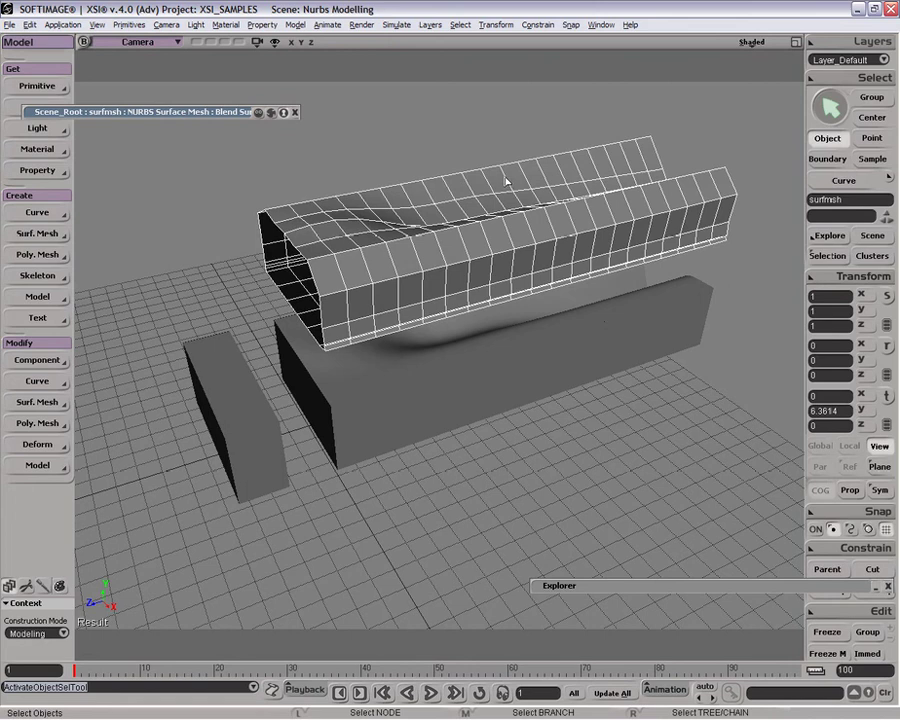
pyautogui.press('Delete')
pyautogui.click(428, 359)
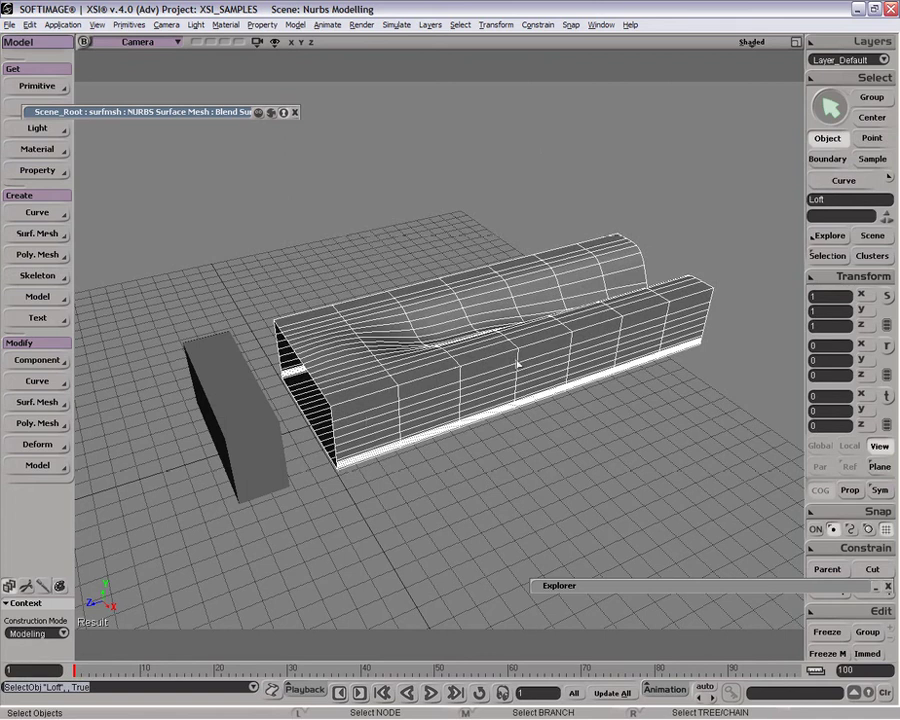
pyautogui.click(80, 255)
pyautogui.click(37, 233)
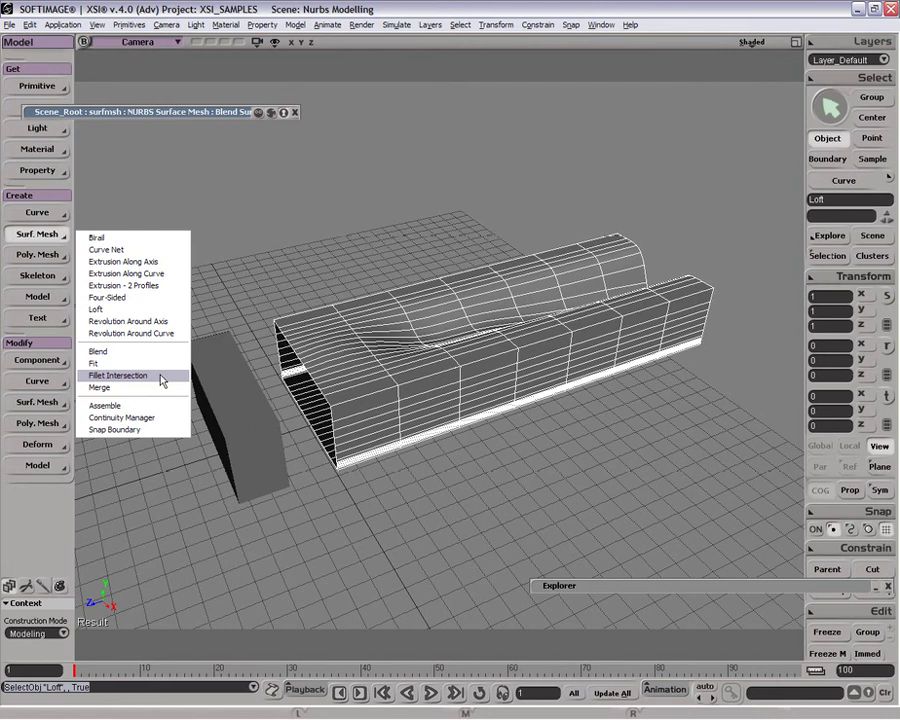
pyautogui.click(283, 257)
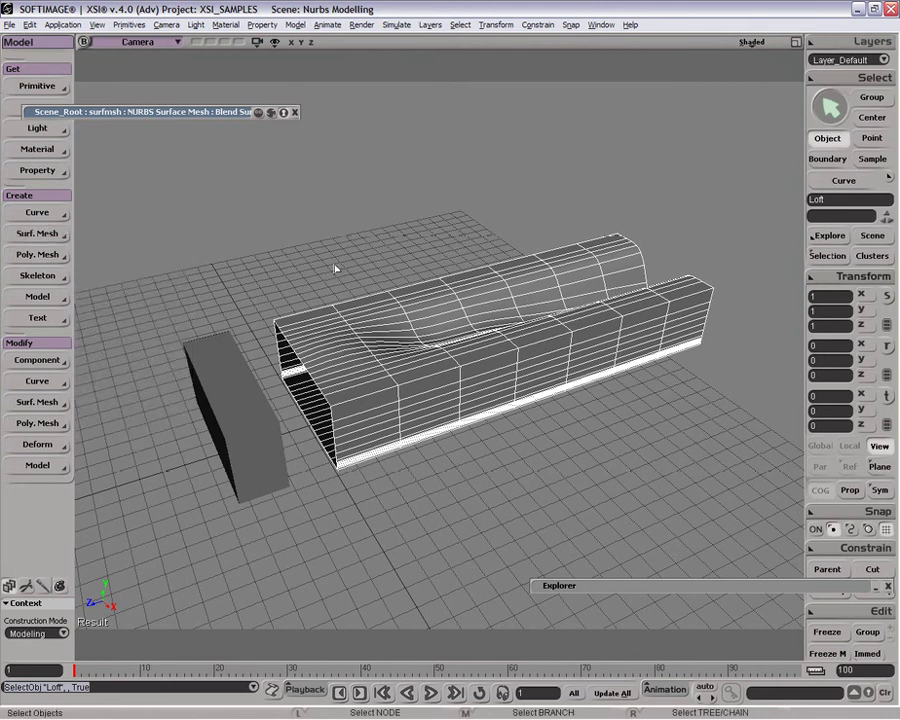
# Hide the End and Loft surfaces.
pyautogui.moveTo(192, 289); pyautogui.dragTo(323, 393)
pyautogui.press('h')
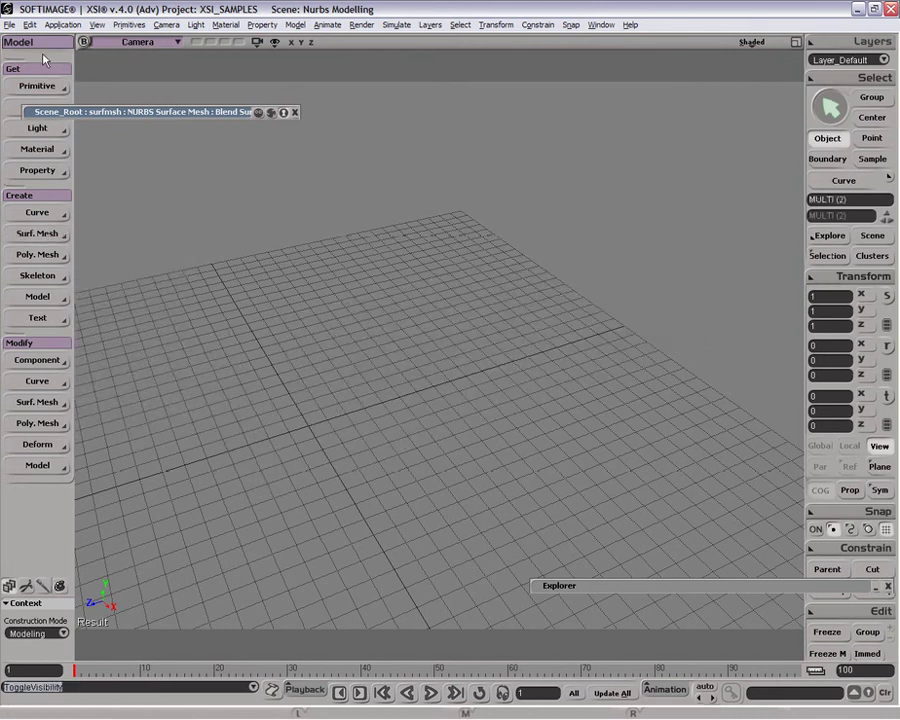
# Create a NURBS surface sphere primitive, and close all open property pages.
pyautogui.click(37, 86)
pyautogui.moveTo(158, 128)
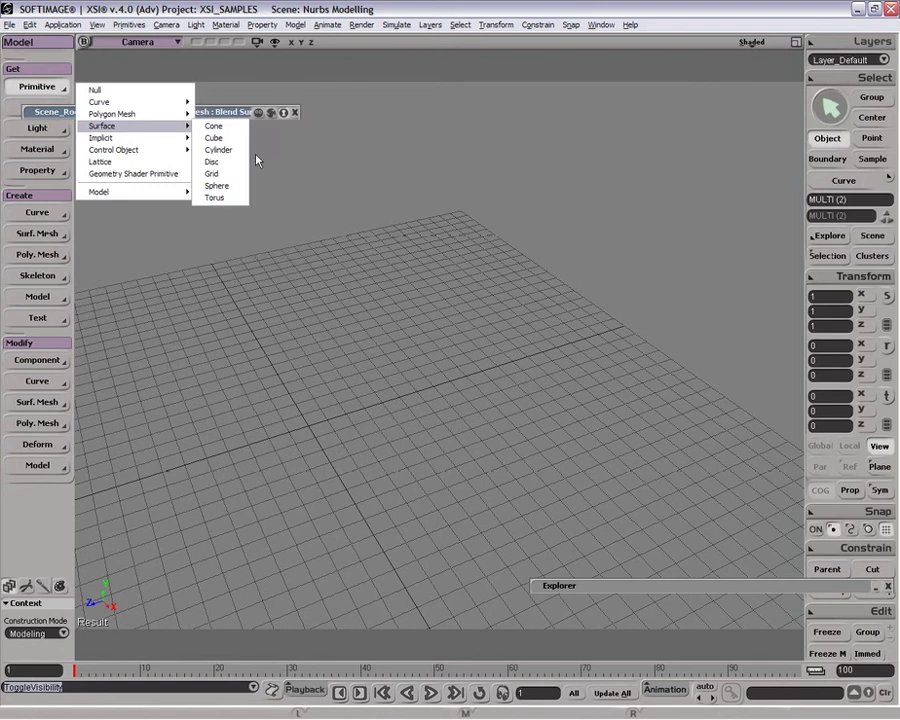
pyautogui.click(220, 174)
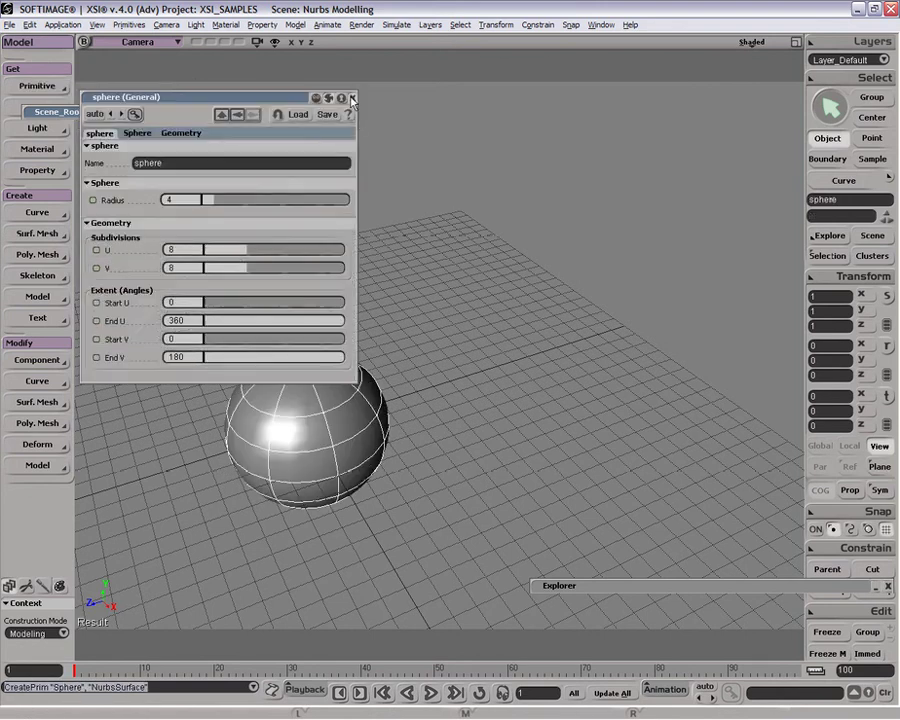
pyautogui.click(352, 97)
pyautogui.moveTo(92, 114); pyautogui.dragTo(163, 93)
pyautogui.click(352, 92)
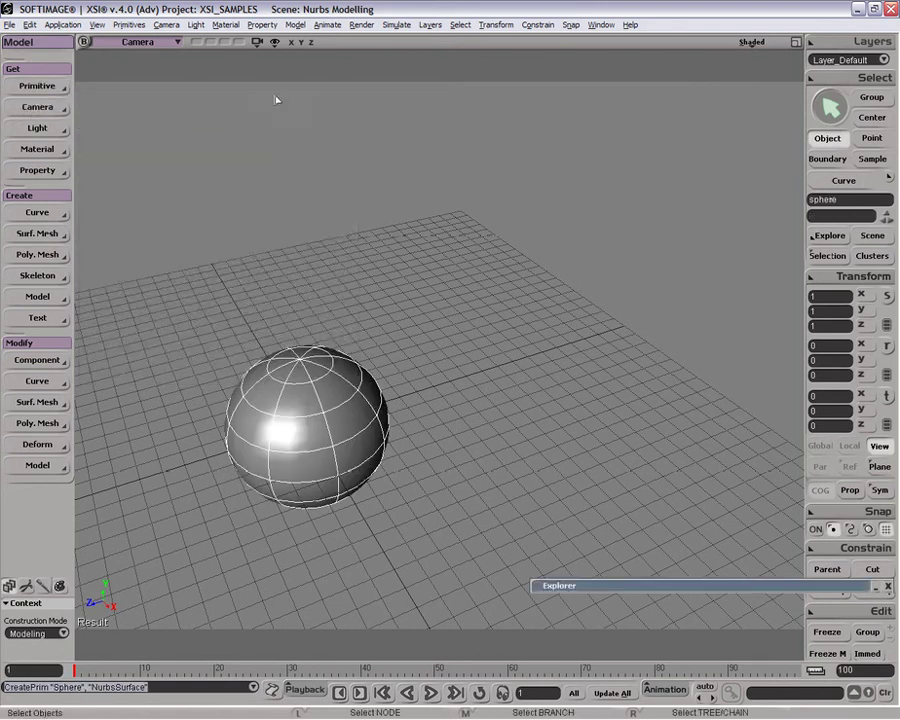
# Create a NURBS surface cylinder primitive with its default settings, and close its property page.
pyautogui.click(58, 108)
pyautogui.click(31, 85)
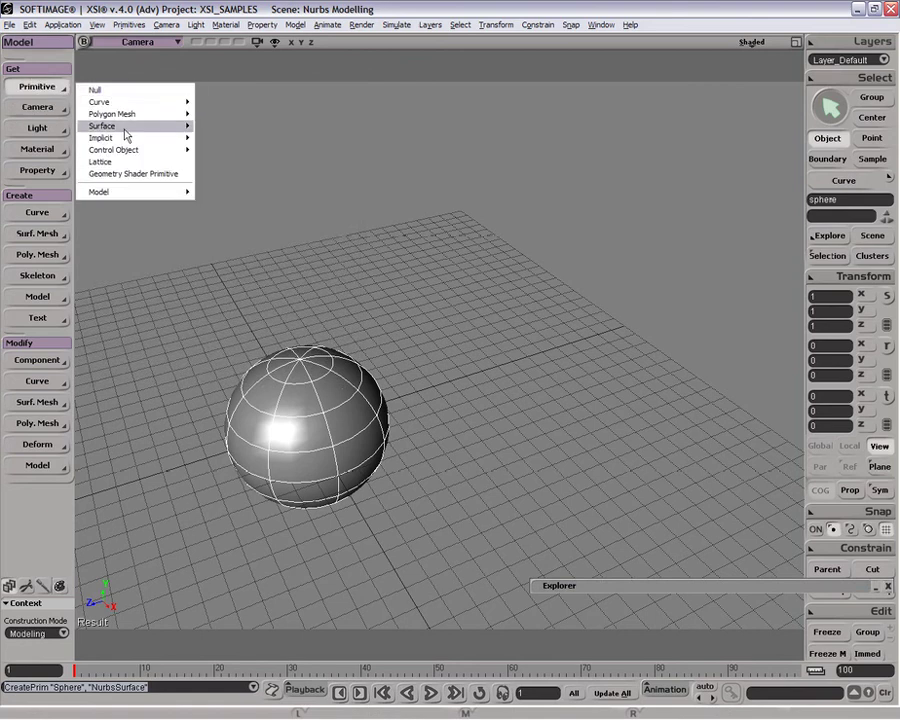
pyautogui.moveTo(126, 129)
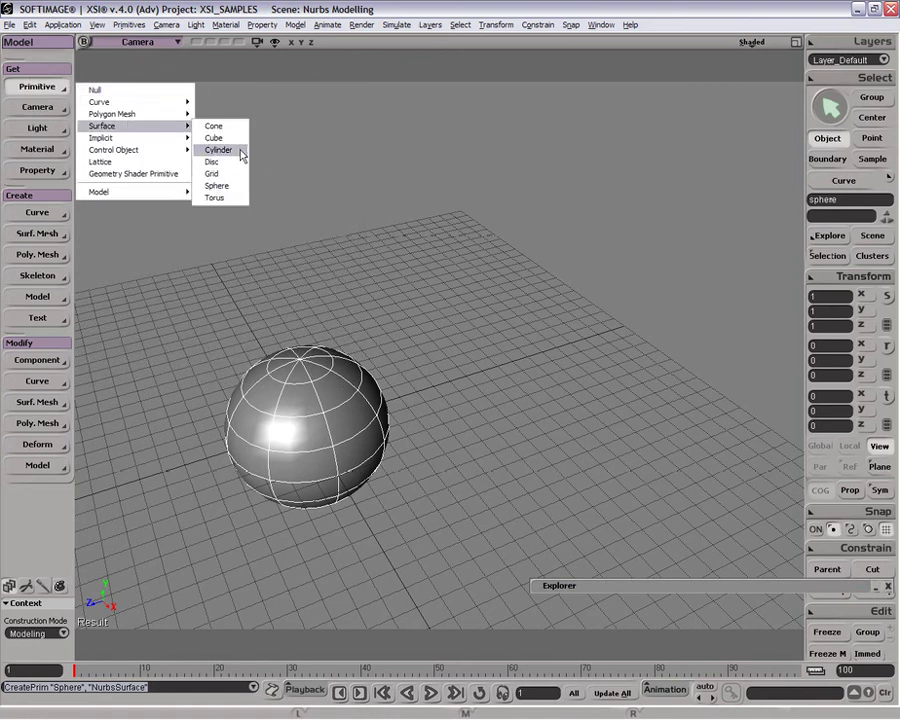
pyautogui.click(241, 152)
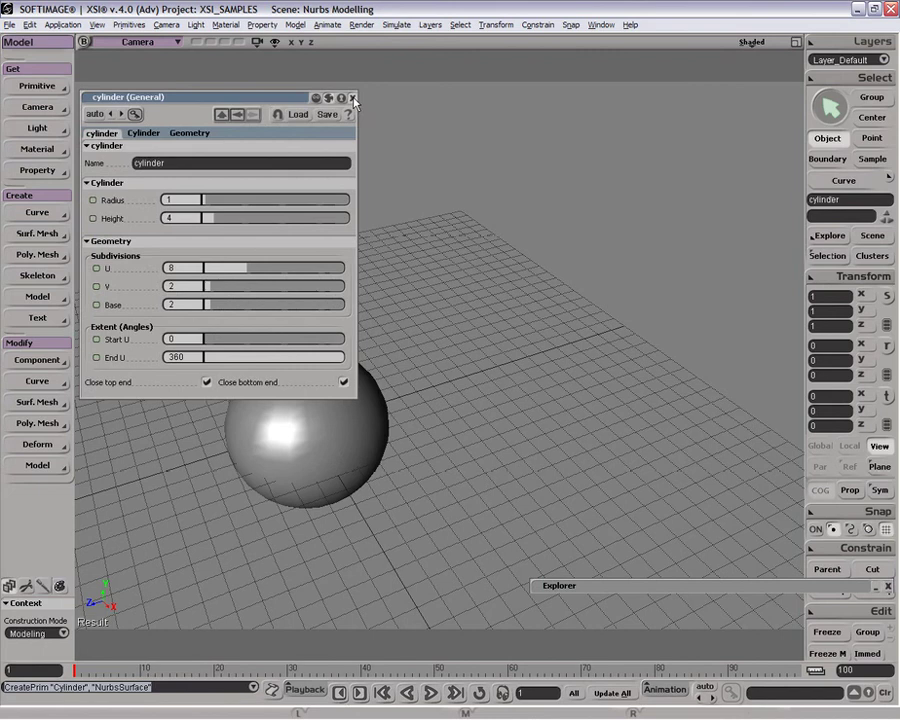
pyautogui.click(352, 97)
# Move the cylinder up to about Y 5.44 so that its lower end intersects the top of the sphere.
pyautogui.press('v')
pyautogui.moveTo(304, 368); pyautogui.dragTo(308, 281)
pyautogui.press('space')
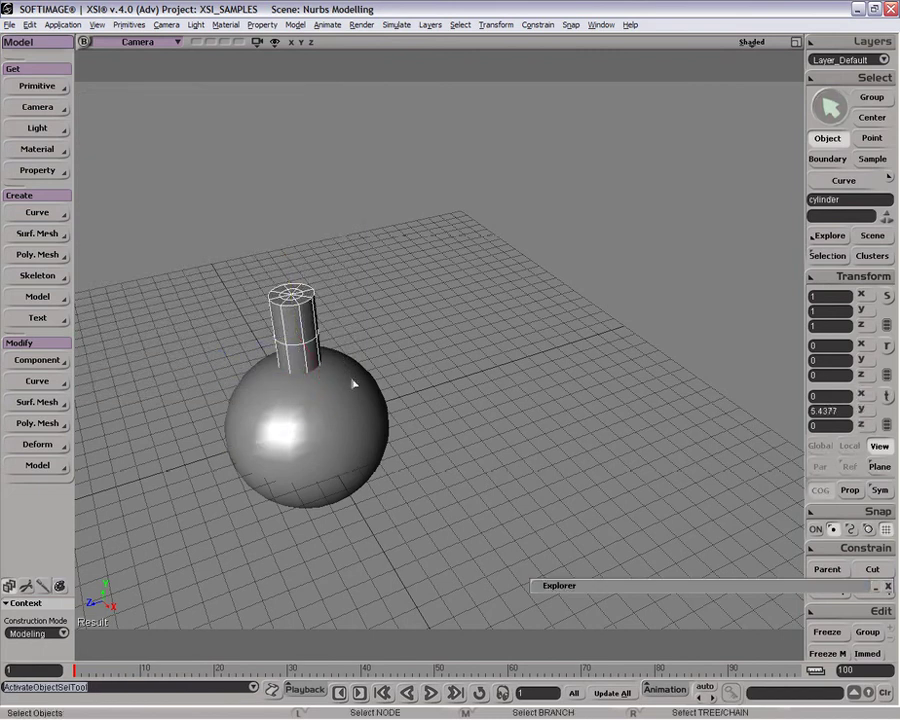
# Select the sphere and the cylinder in turn and together, framing both to examine where they intersect.
pyautogui.press('o')
pyautogui.moveTo(353, 383); pyautogui.dragTo(297, 391)
pyautogui.click(297, 391)
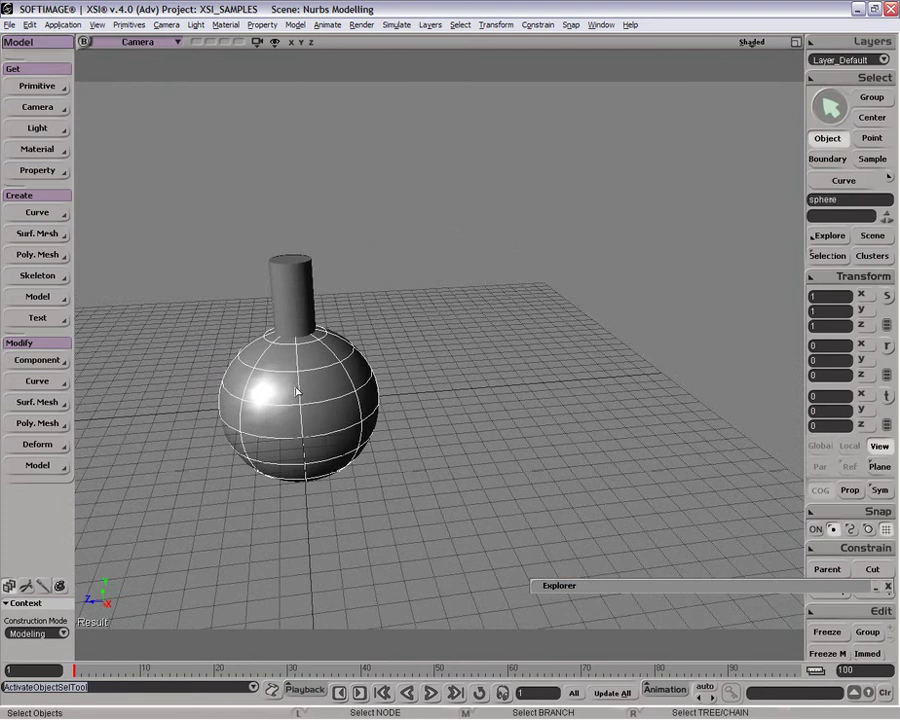
pyautogui.click(288, 320)
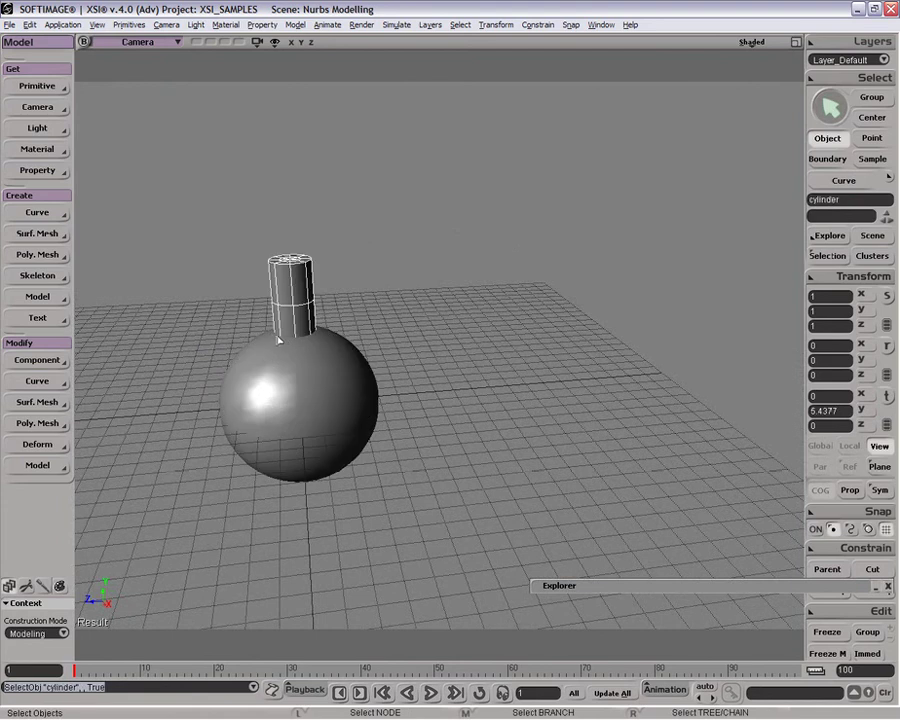
pyautogui.click(293, 364)
pyautogui.click(291, 332)
pyautogui.keyDown('shift'); pyautogui.click(316, 370); pyautogui.keyUp('shift')
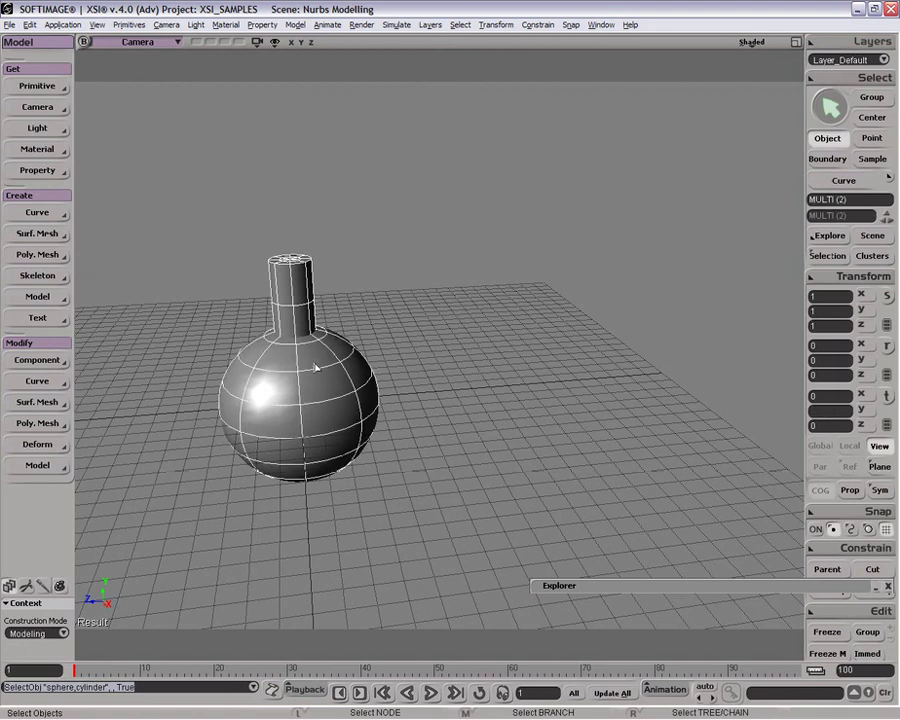
pyautogui.press('f')
# Create a Fillet Intersection surface between the sphere and the cylinder.
pyautogui.click(562, 225)
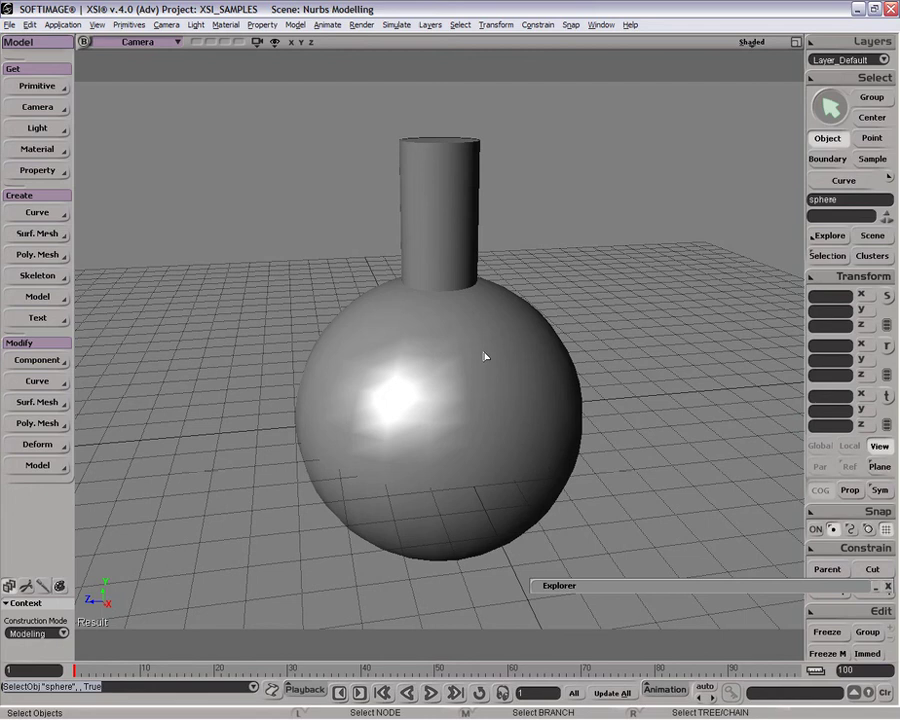
pyautogui.keyDown('shift'); pyautogui.click(458, 270); pyautogui.keyUp('shift')
pyautogui.click(45, 233)
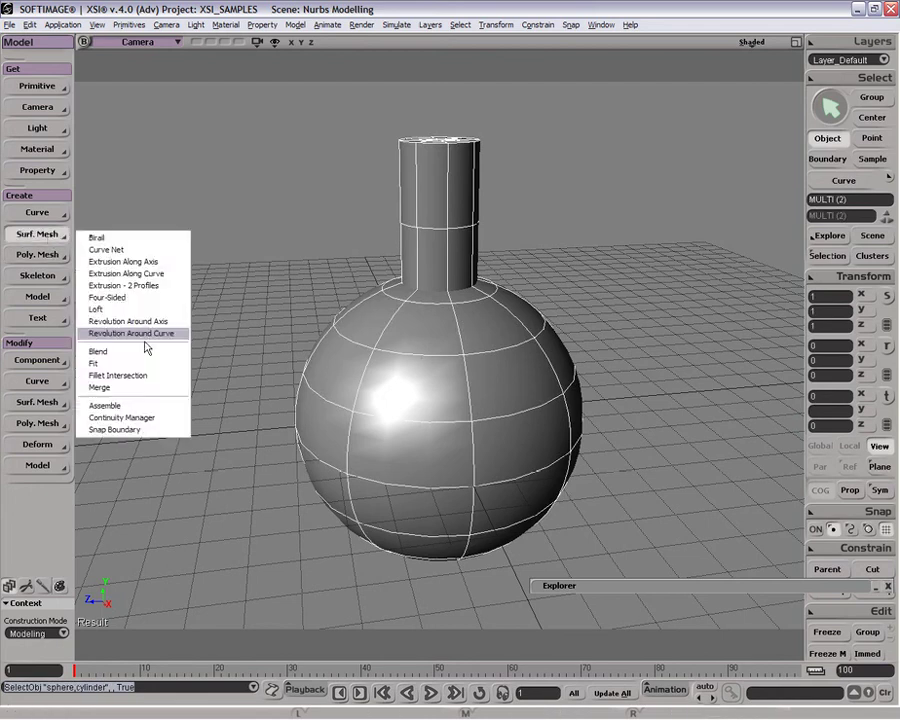
pyautogui.click(209, 376)
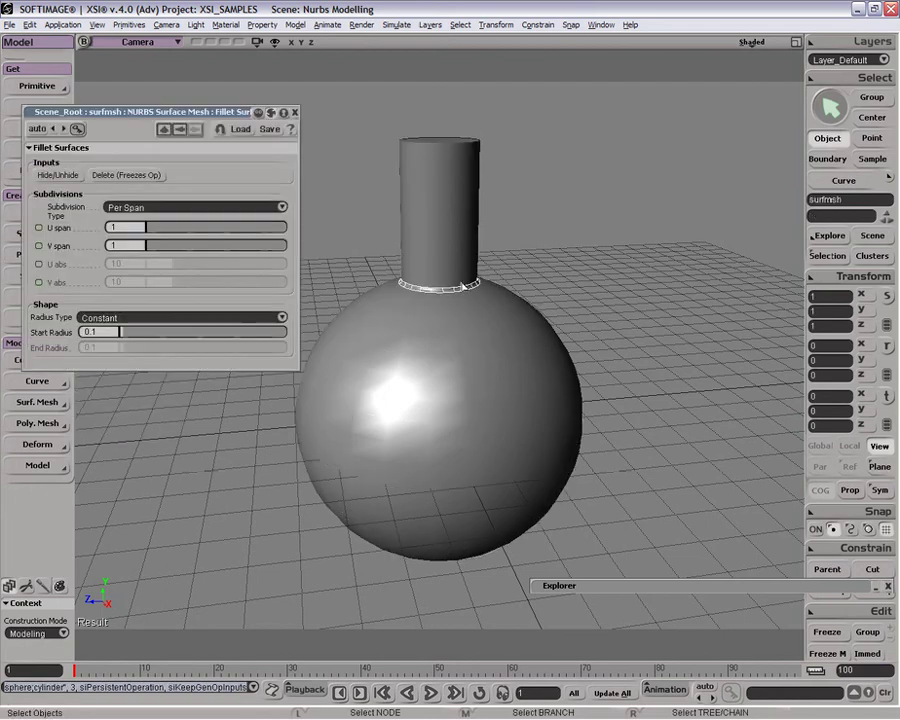
# Increase the fillet surface's start radius to widen the transition between the cylinder and the sphere.
pyautogui.press('o')
pyautogui.moveTo(465, 305); pyautogui.dragTo(569, 221)
pyautogui.press('space')
pyautogui.click(566, 306)
pyautogui.press('o')
pyautogui.moveTo(430, 275); pyautogui.dragTo(440, 362)
pyautogui.press('p')
pyautogui.press('Escape')
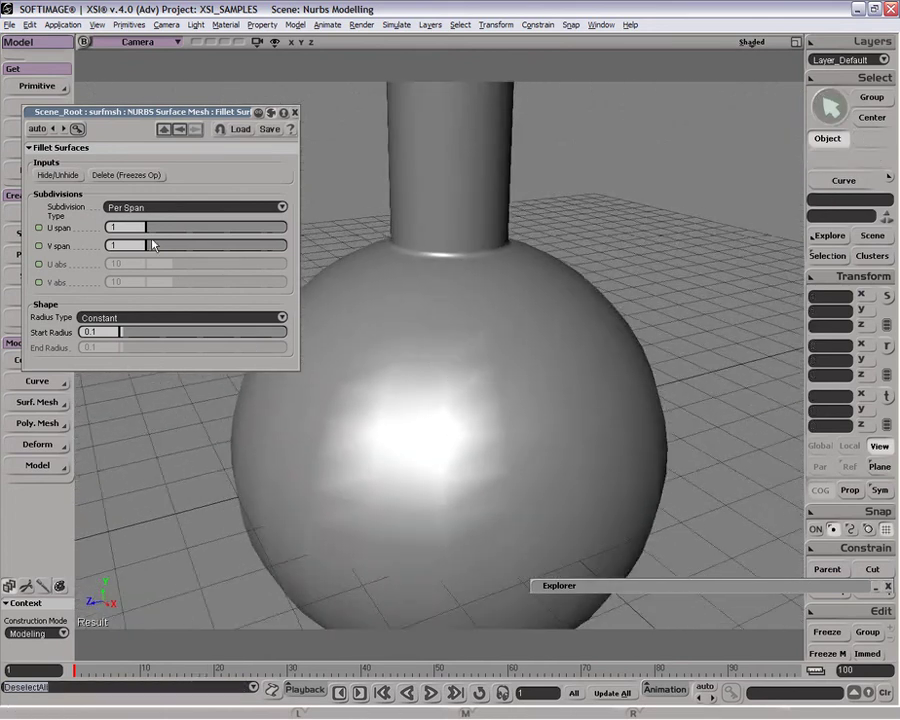
pyautogui.moveTo(129, 337); pyautogui.dragTo(141, 335)
# Select all three surfaces, close their property page, and select the fillet surface alone to examine its shape.
pyautogui.moveTo(424, 209); pyautogui.dragTo(366, 258)
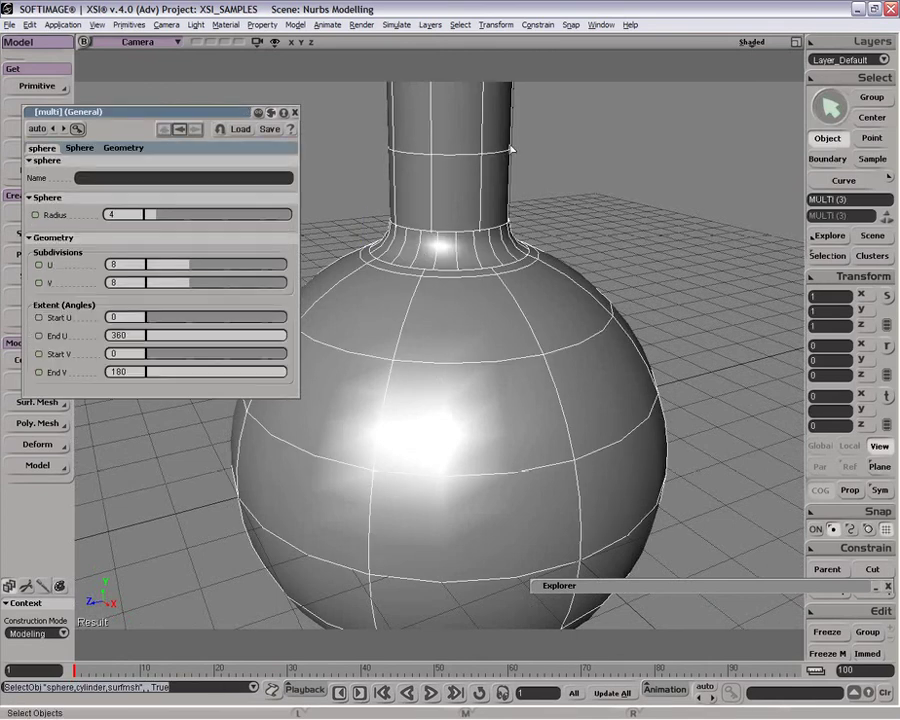
pyautogui.click(294, 112)
pyautogui.click(464, 243)
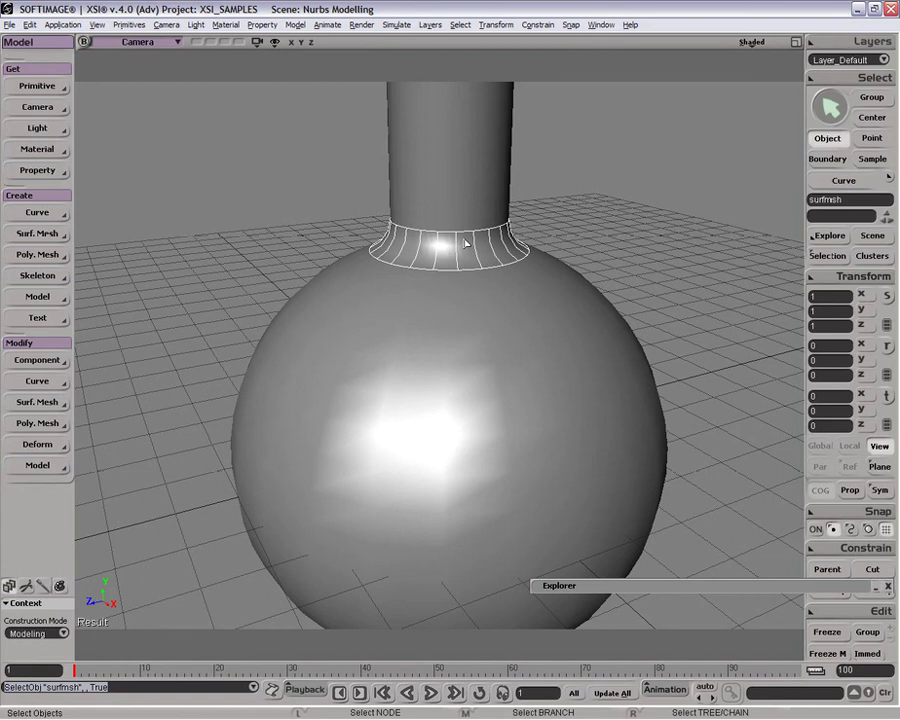
# Rotate the cylinder about 12.3 degrees around Z and move it to about X 1.26, Y 4.22 along the sphere.
pyautogui.click(476, 178)
pyautogui.press('c')
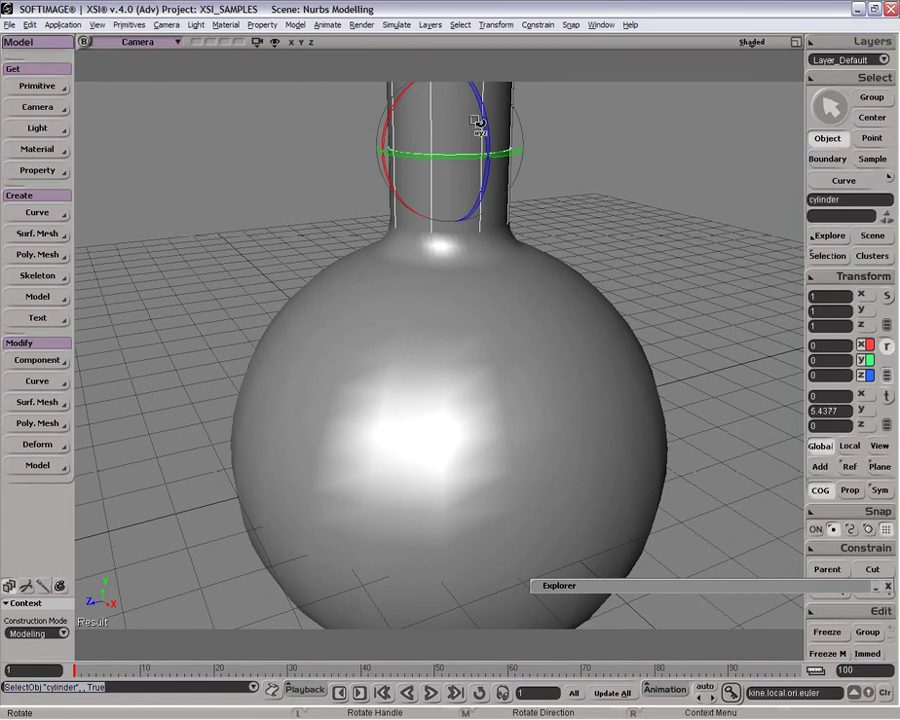
pyautogui.moveTo(478, 121); pyautogui.dragTo(532, 262)
pyautogui.press('v')
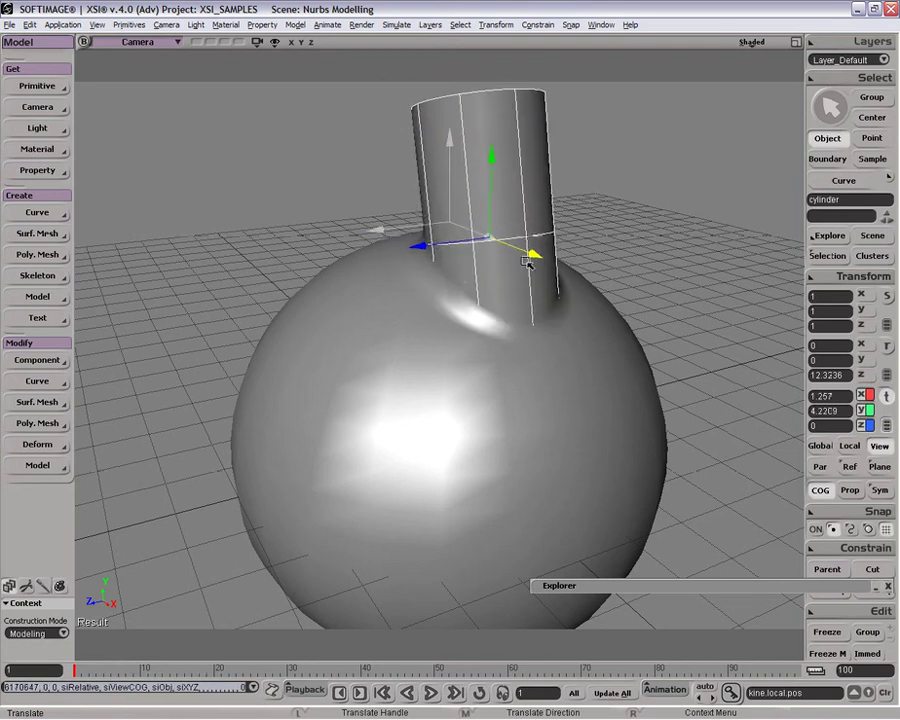
pyautogui.press('space')
# Delete the sphere, the cylinder and the fillet surface.
pyautogui.click(698, 244)
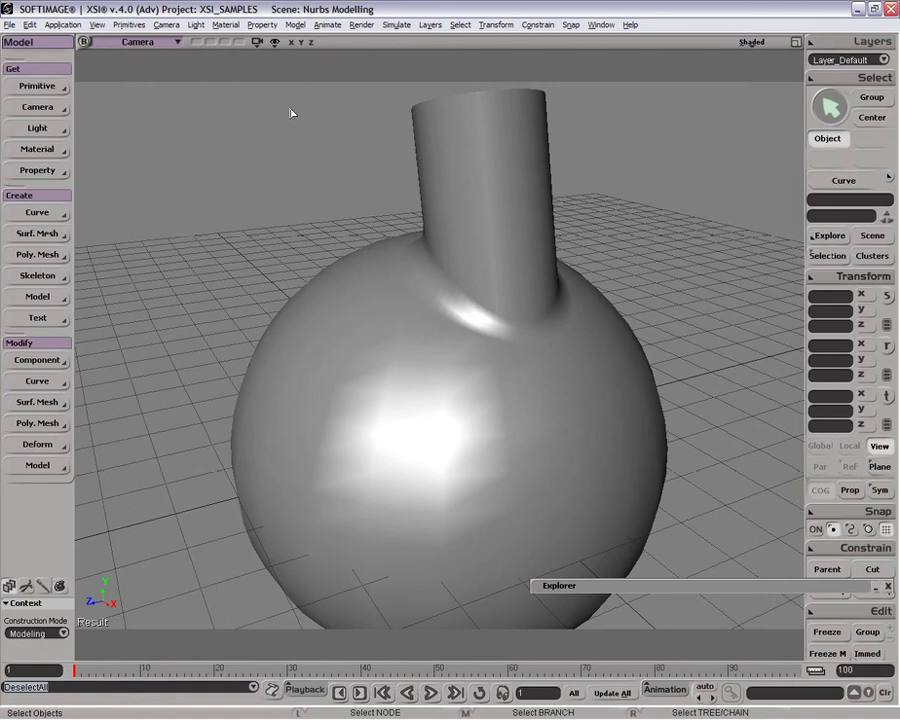
pyautogui.moveTo(378, 157); pyautogui.dragTo(585, 390)
pyautogui.press('Delete')
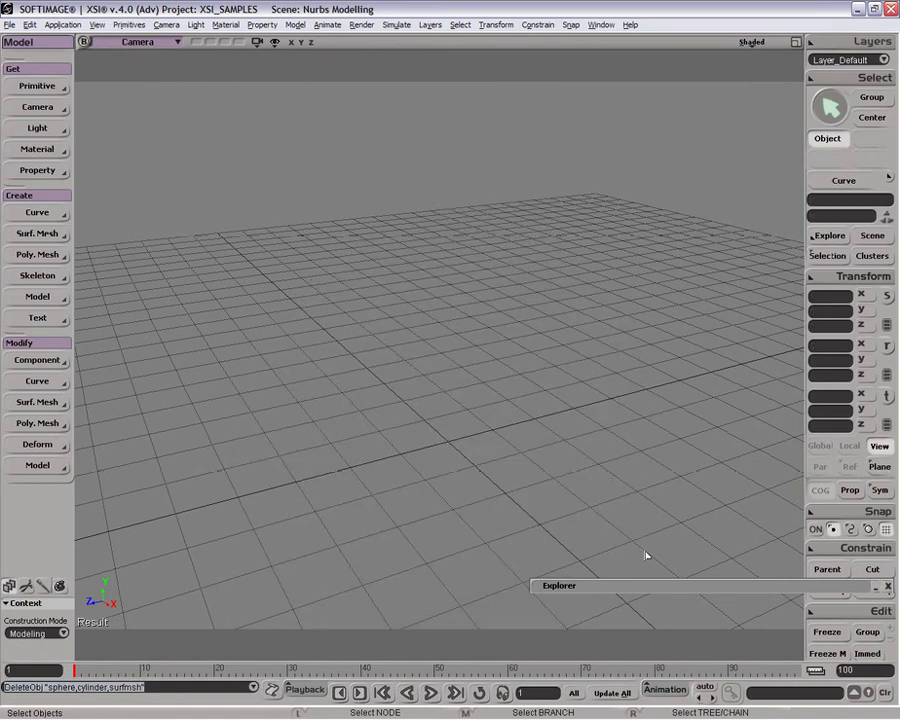